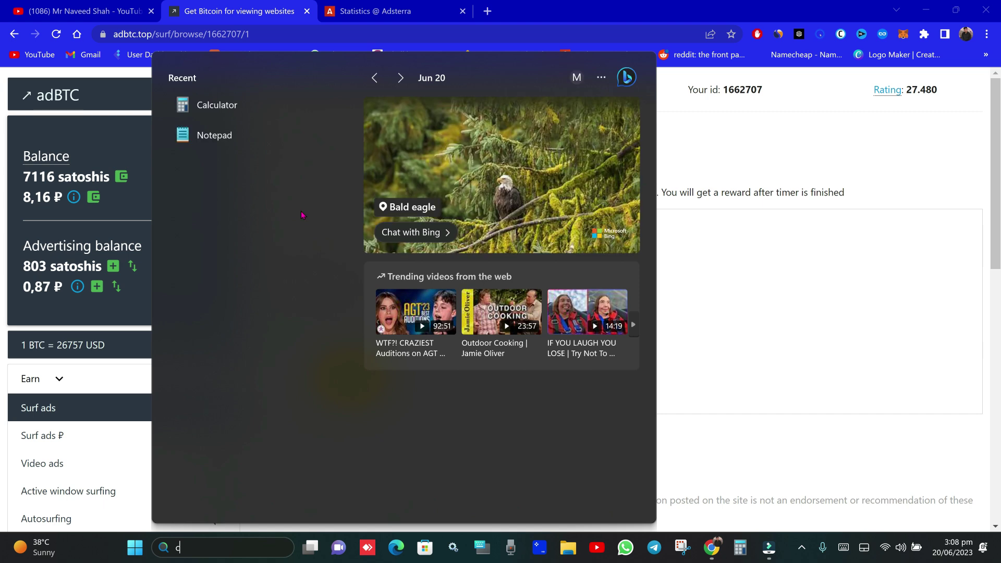
Open the Calculator and enter 4 × 1.
key(Return)
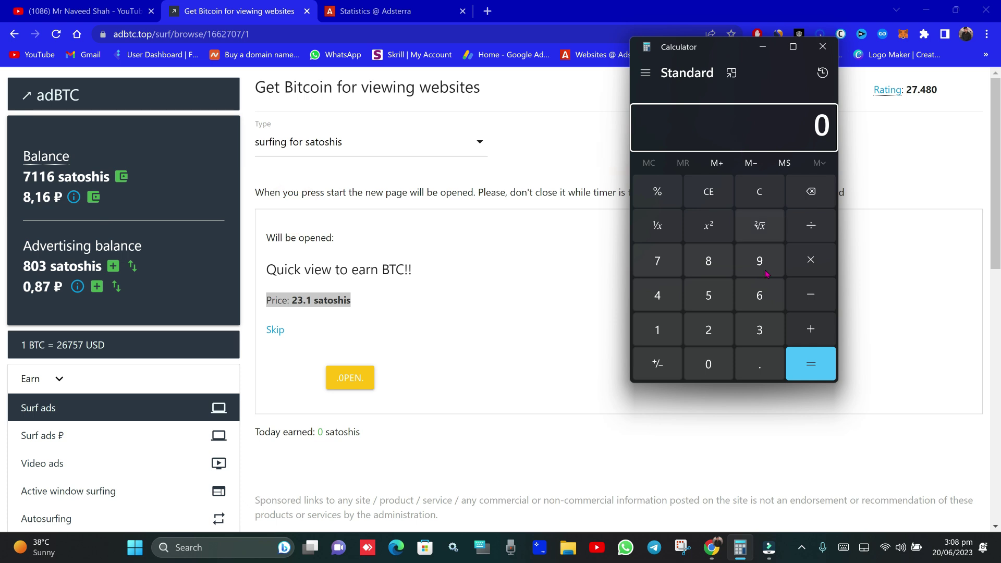
click(658, 299)
click(829, 259)
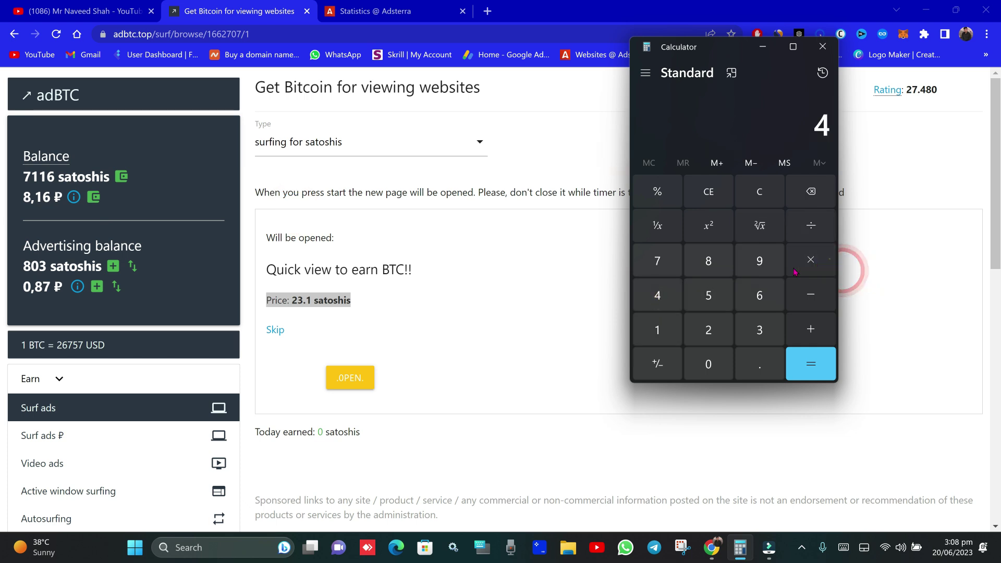
click(667, 331)
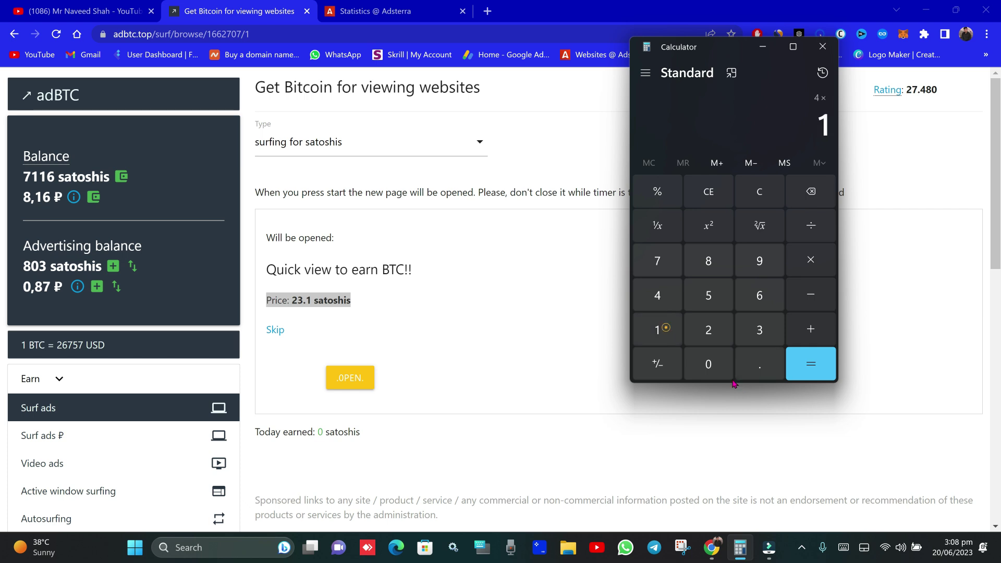
Open the 23.1-satoshi ad "Quick view to earn BTC!!" and return to the adBTC page while its timer runs.
click(335, 313)
click(385, 298)
drag(385, 298, 265, 301)
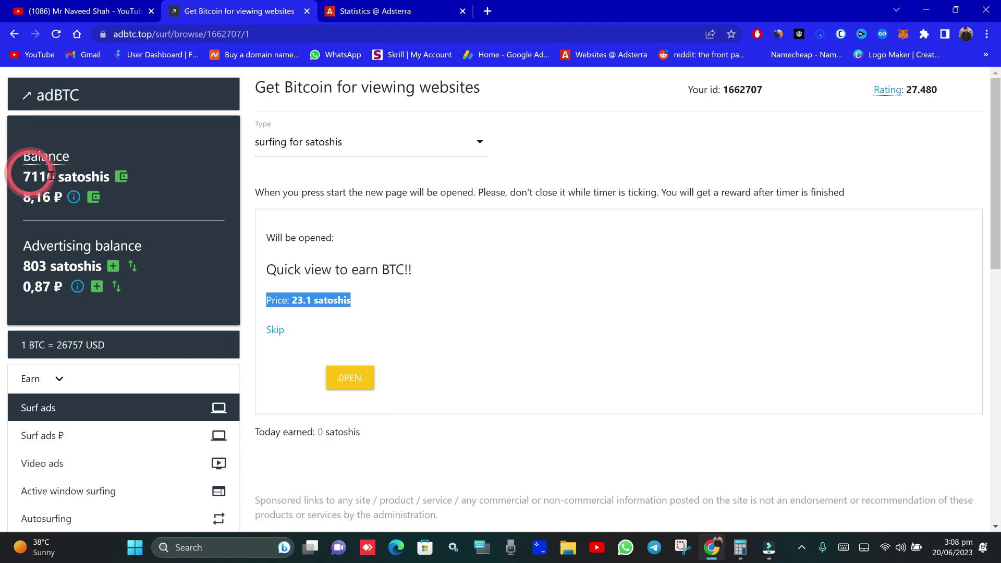
click(348, 374)
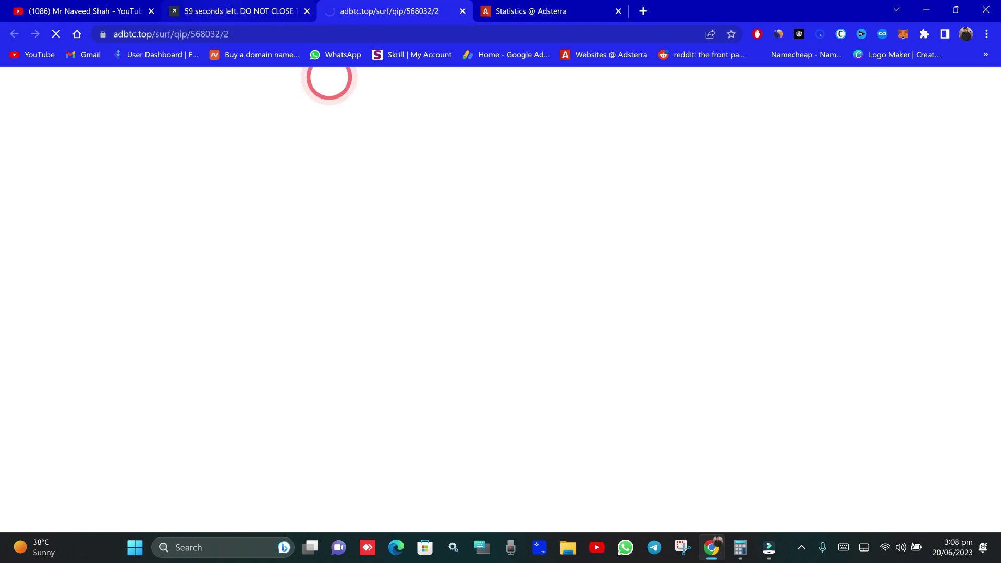
click(186, 19)
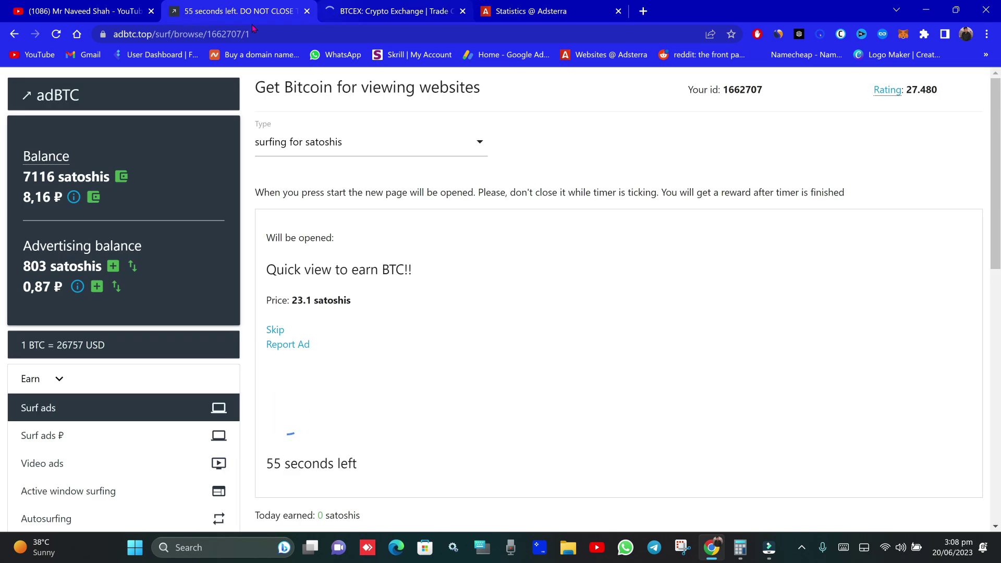
Examine the main balance, the offered ad's title and price, and today's earnings on the surfing page.
drag(22, 176, 47, 177)
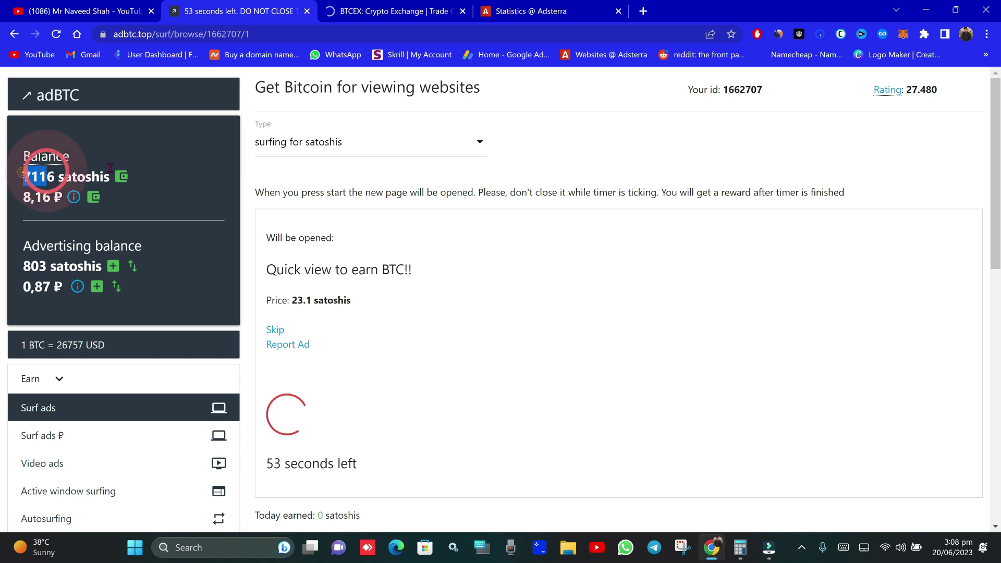
drag(110, 167, 111, 175)
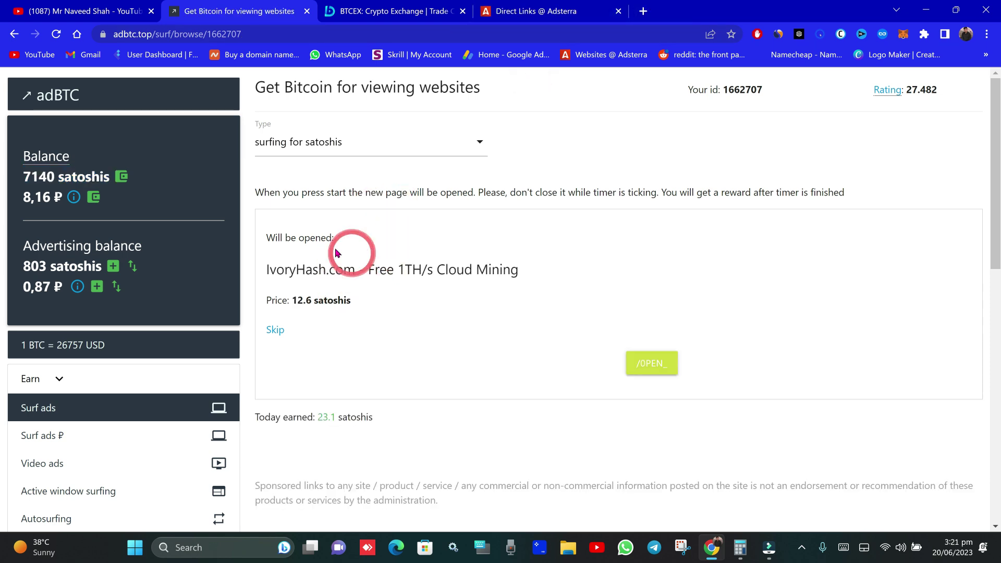
drag(267, 234, 354, 303)
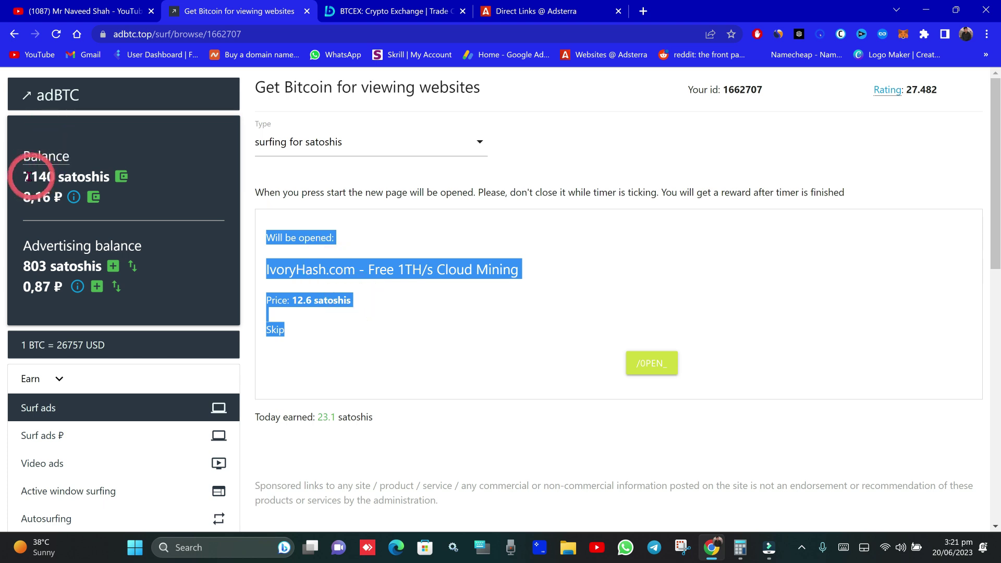
drag(27, 178, 102, 174)
scroll(292, 282, down, 1)
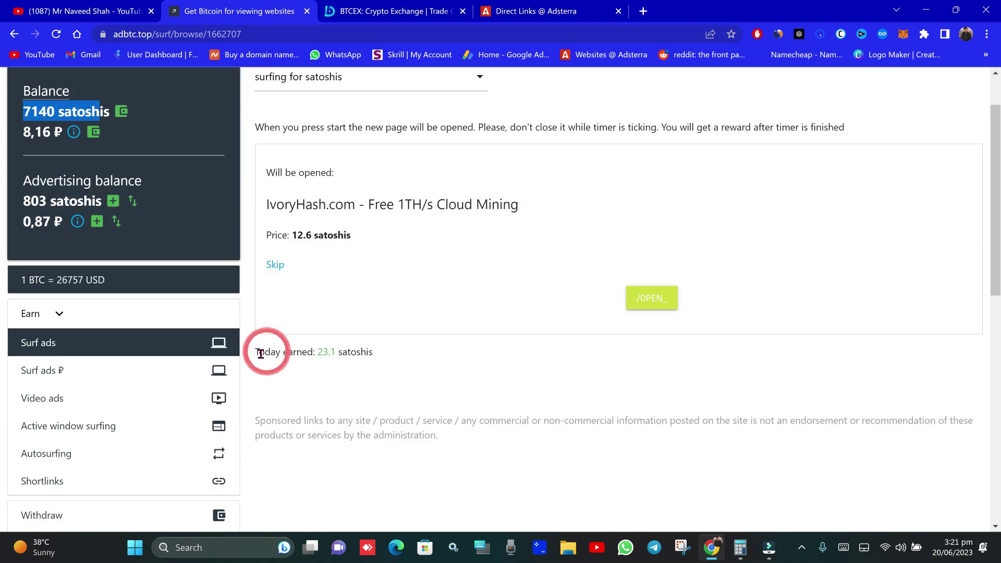
drag(261, 354, 381, 330)
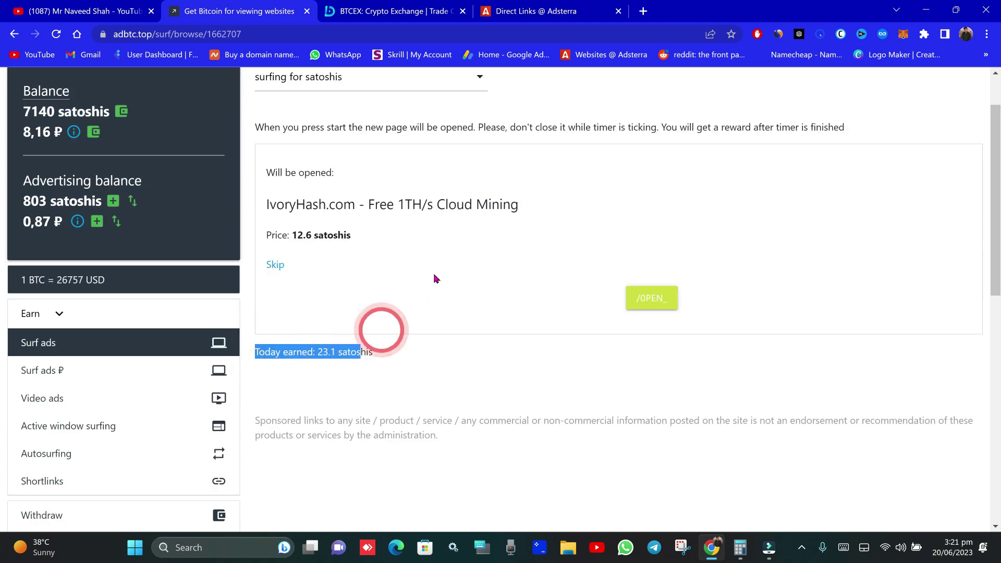
click(362, 280)
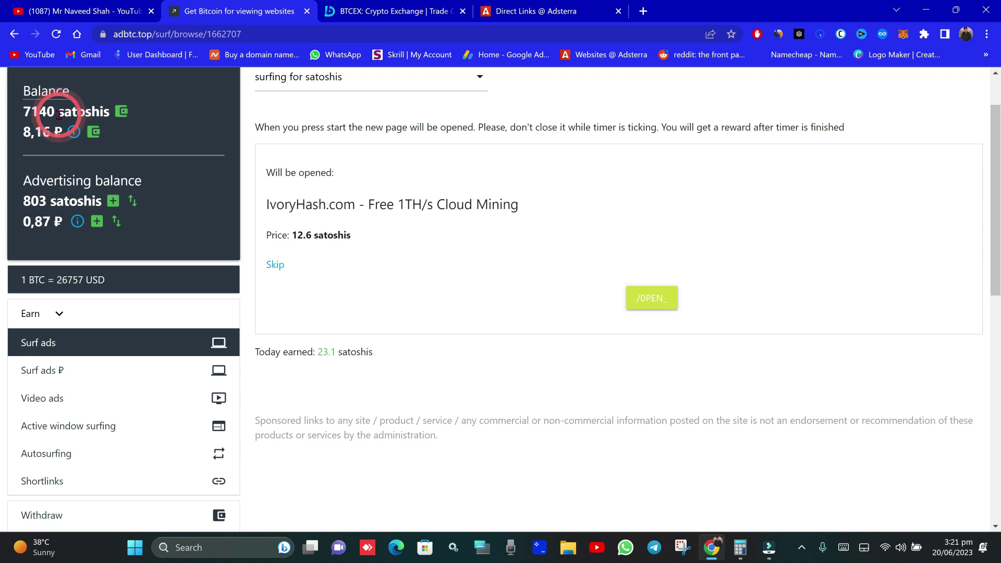
scroll(170, 117, up, 1)
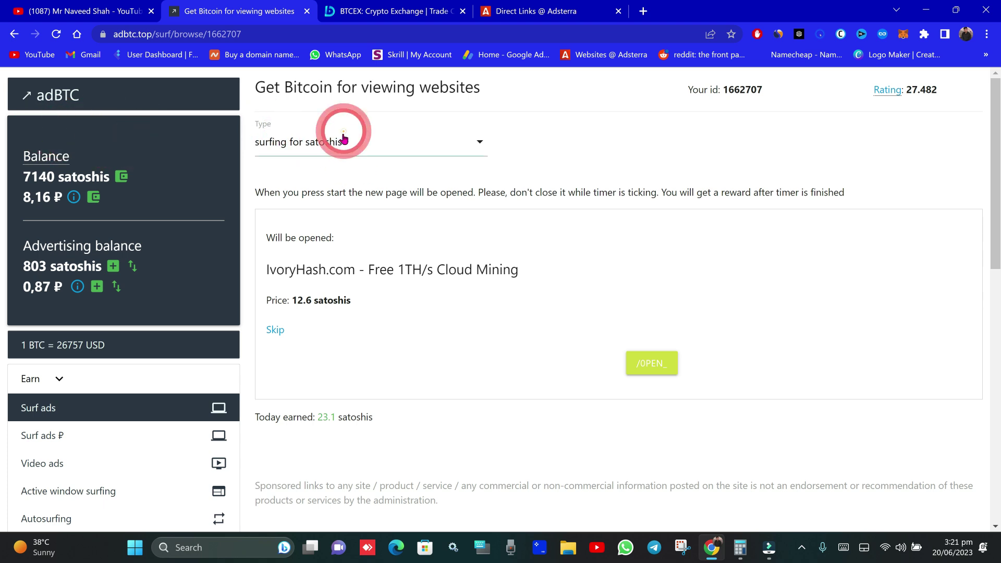
Check the available surfing types and compare the main balance with the advertising balance.
click(318, 142)
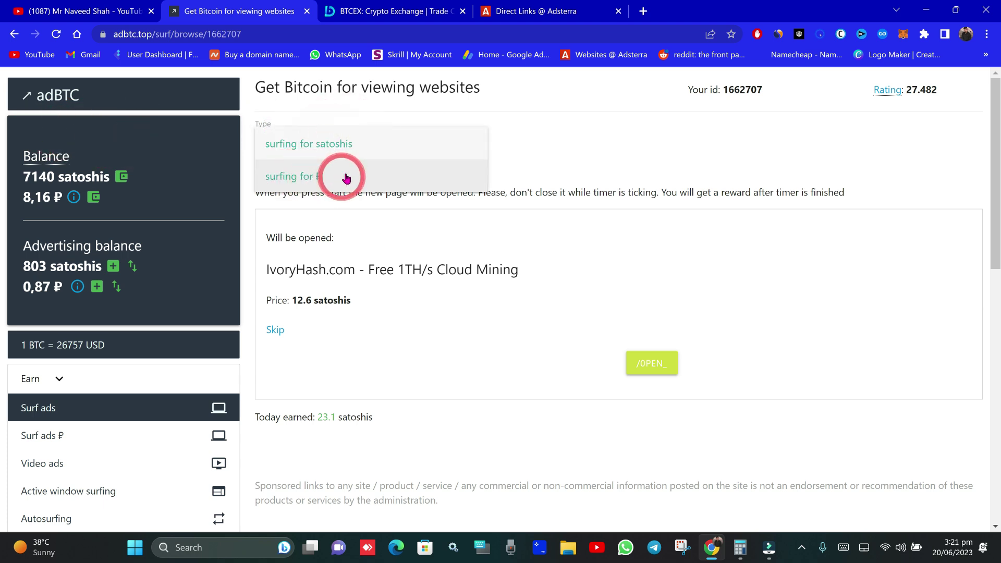
click(619, 130)
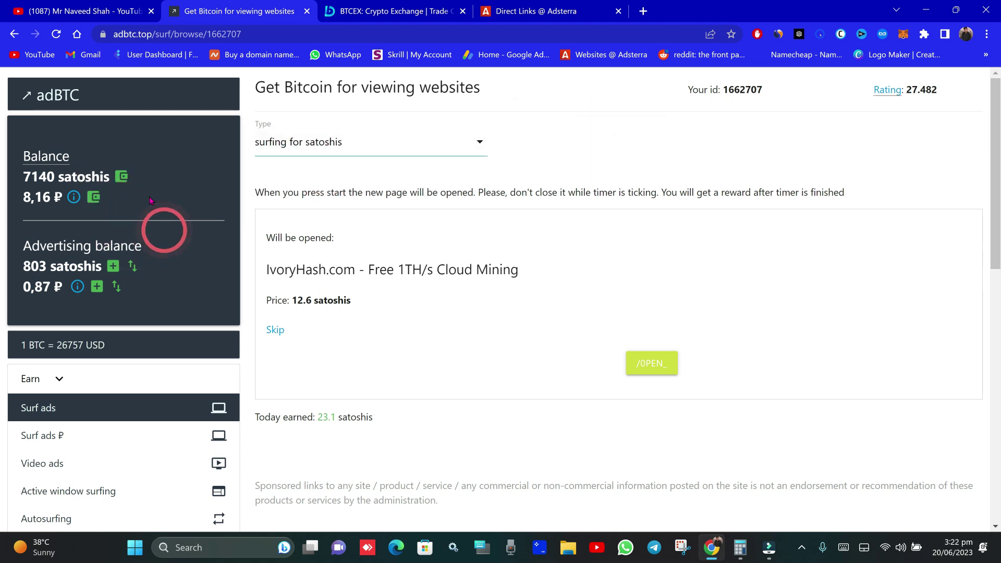
double_click(37, 176)
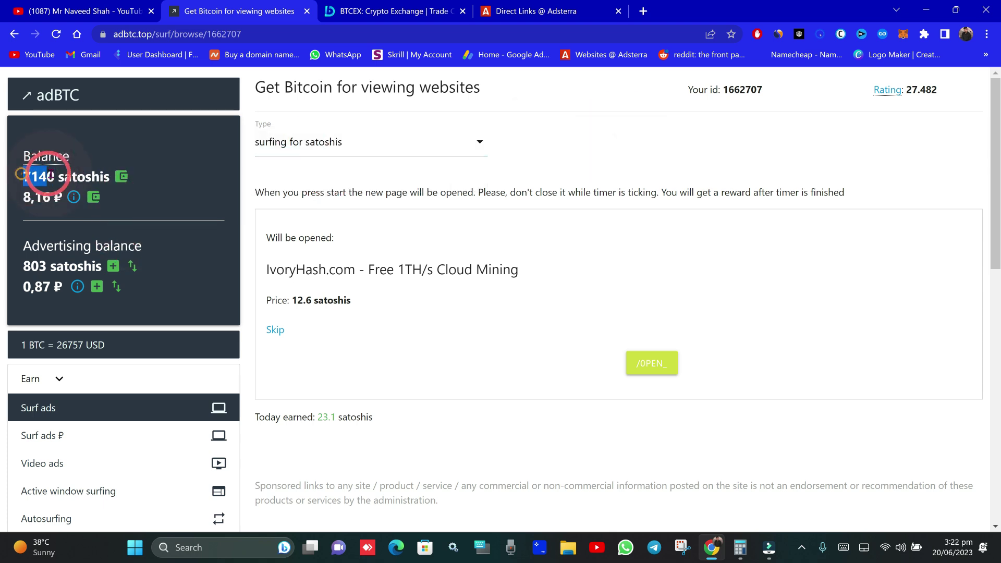
click(31, 244)
drag(89, 253, 129, 259)
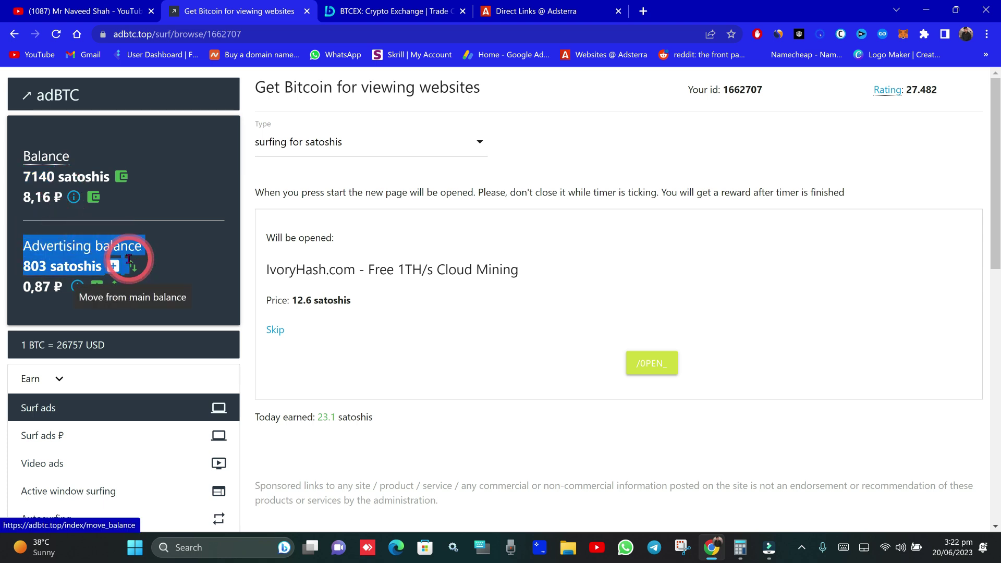
click(160, 225)
double_click(30, 266)
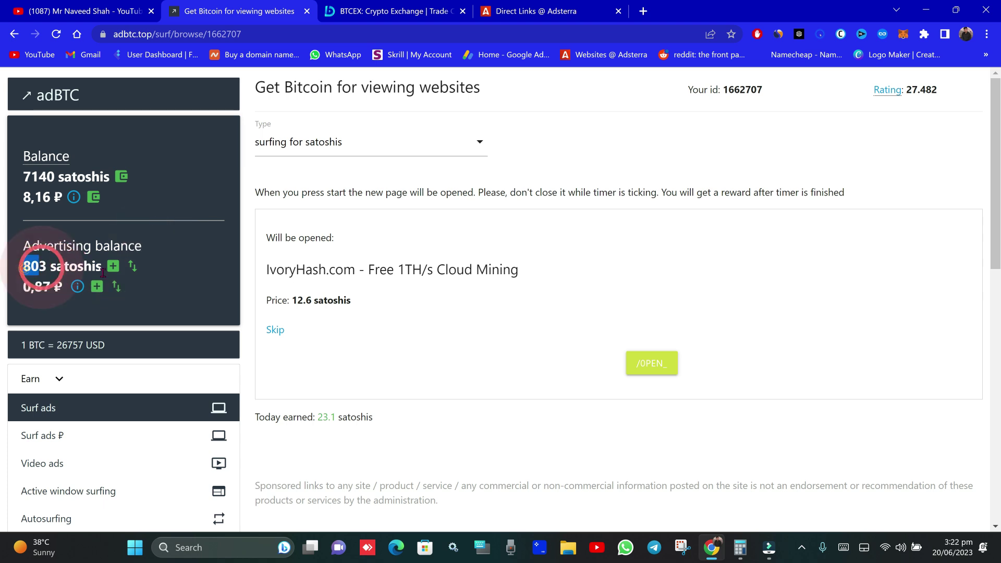
Move 500 satoshis from the main balance to the advertising balance.
click(132, 267)
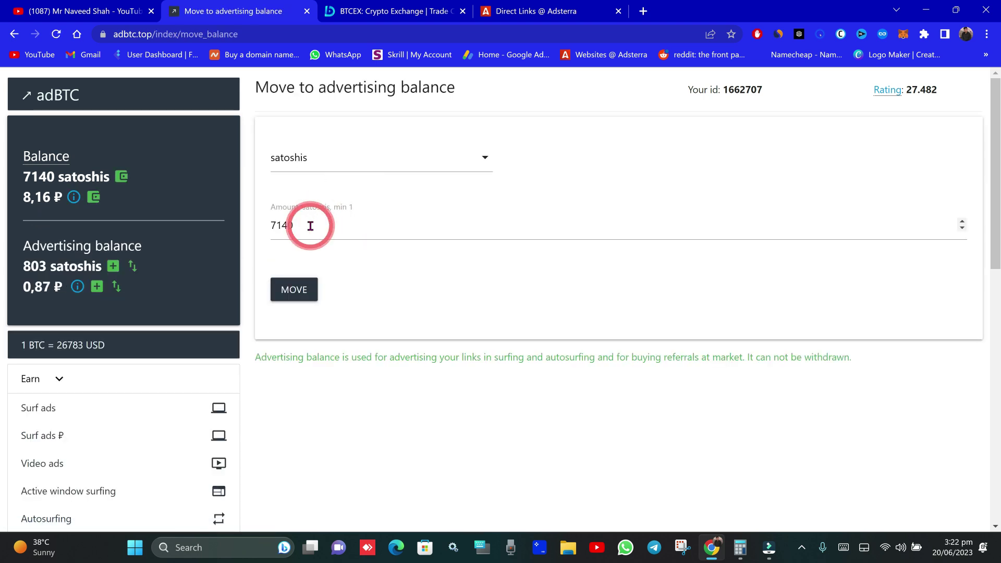
drag(311, 226, 271, 225)
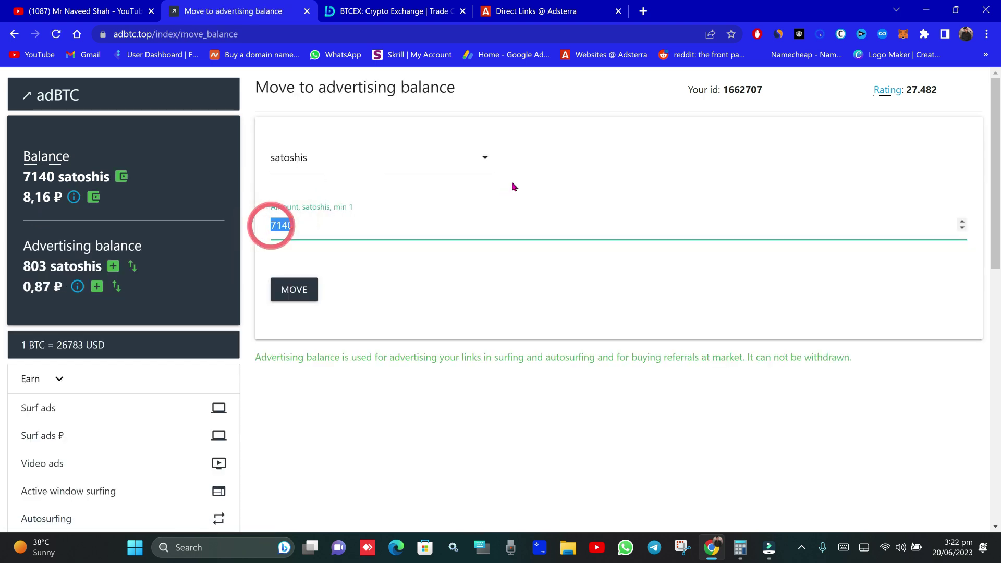
text(500)
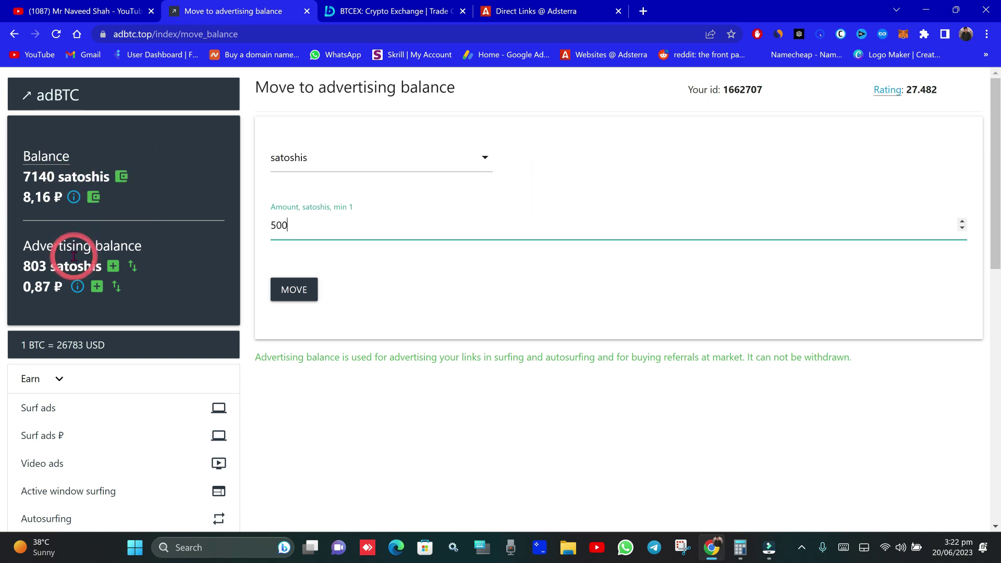
click(292, 289)
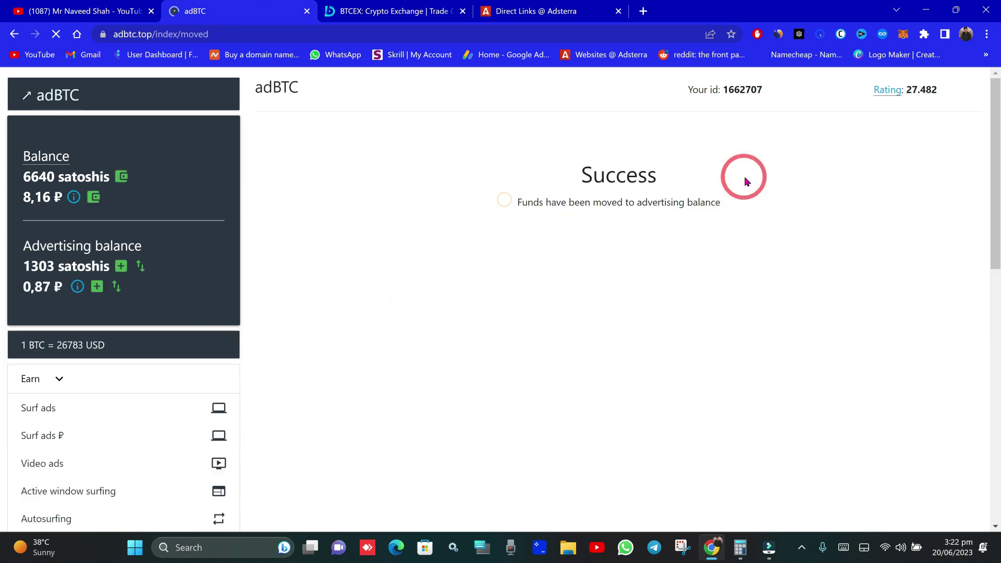
drag(16, 263, 139, 263)
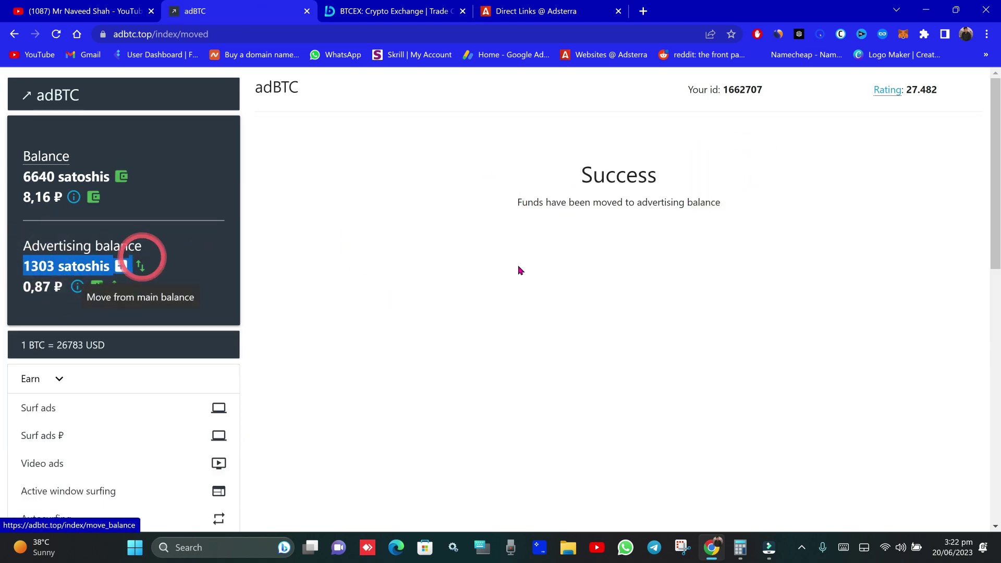
Open the Surf ads page of the Advertise section to view the existing surfing campaigns.
scroll(519, 268, down, 1)
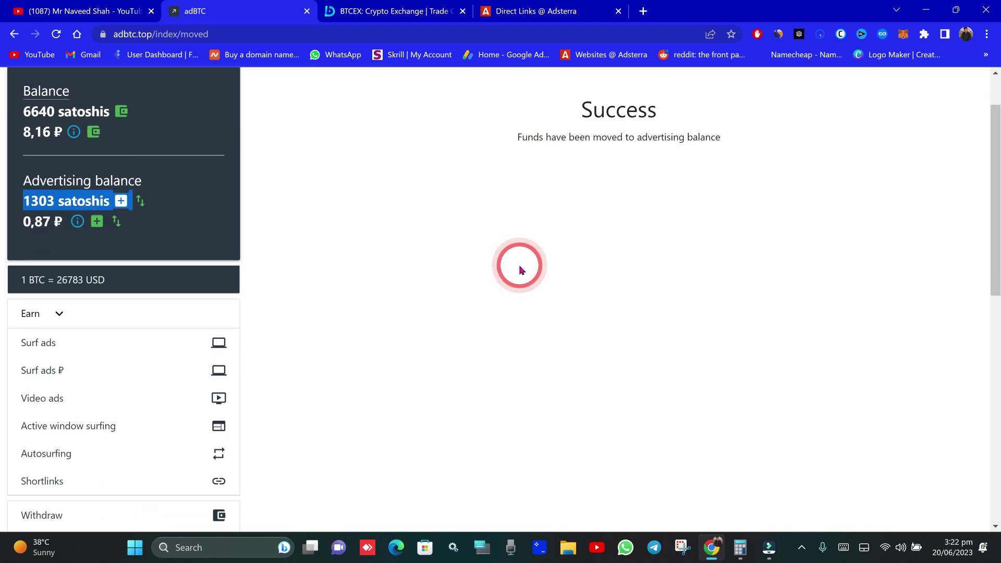
click(361, 183)
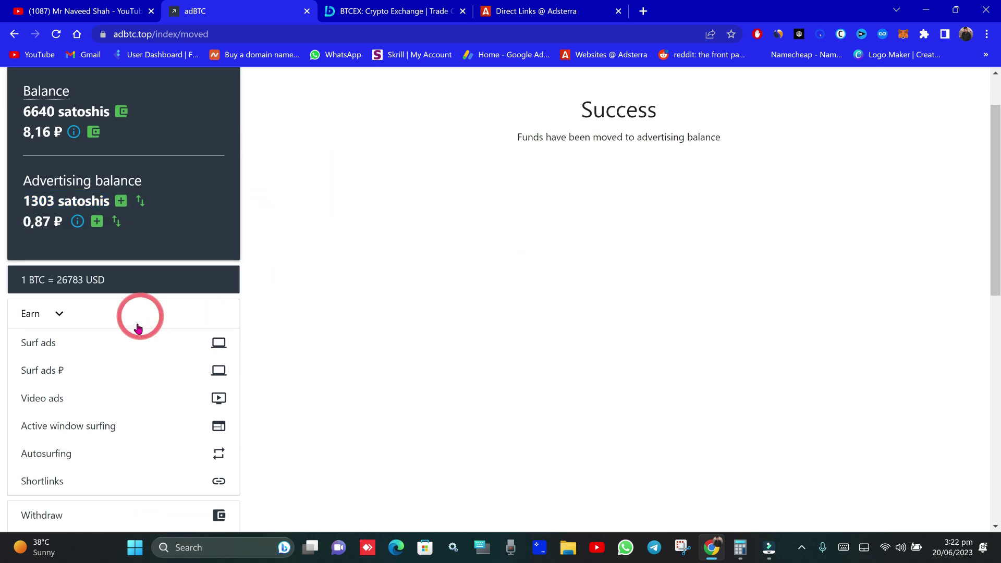
scroll(139, 326, down, 3)
scroll(79, 402, down, 3)
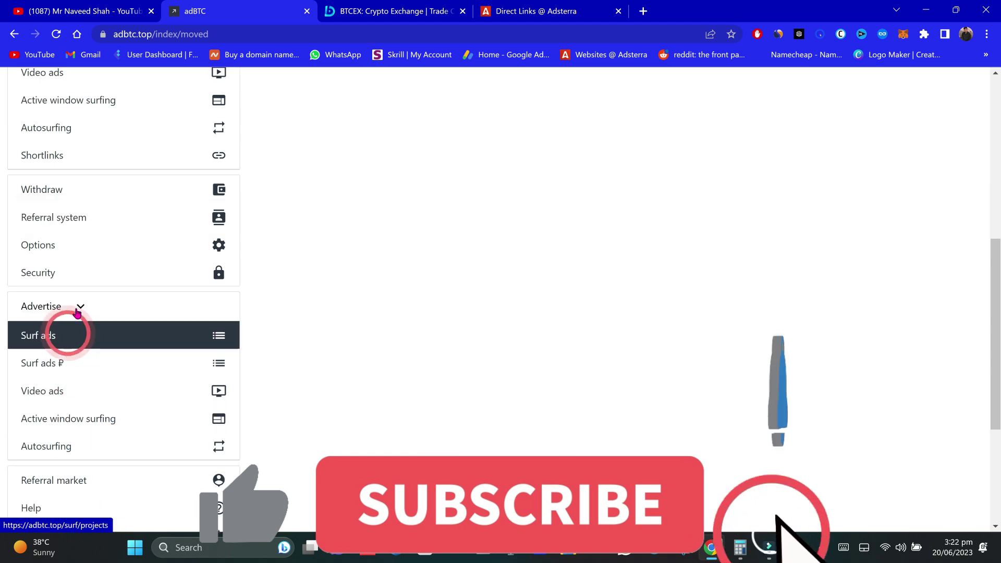
click(77, 308)
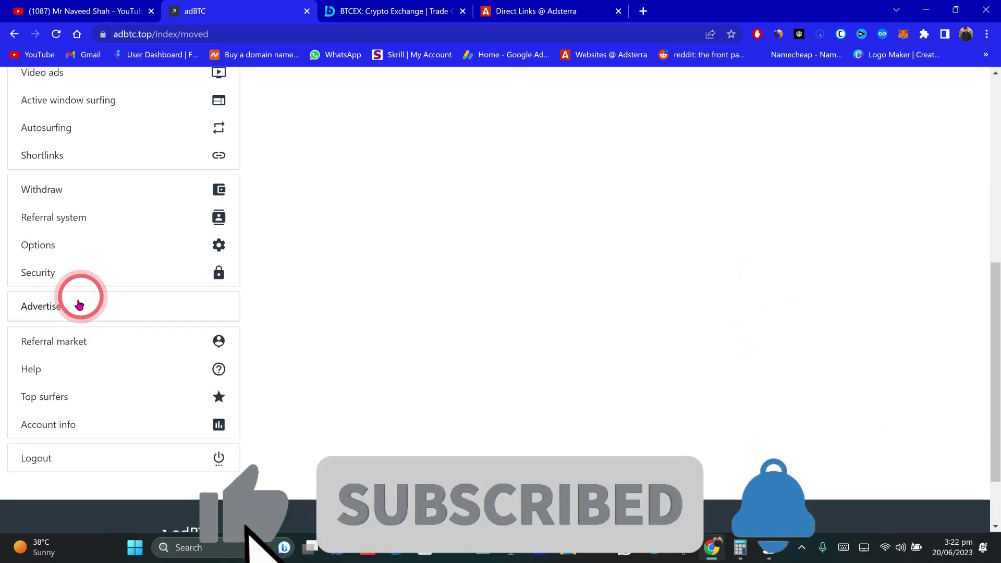
click(78, 305)
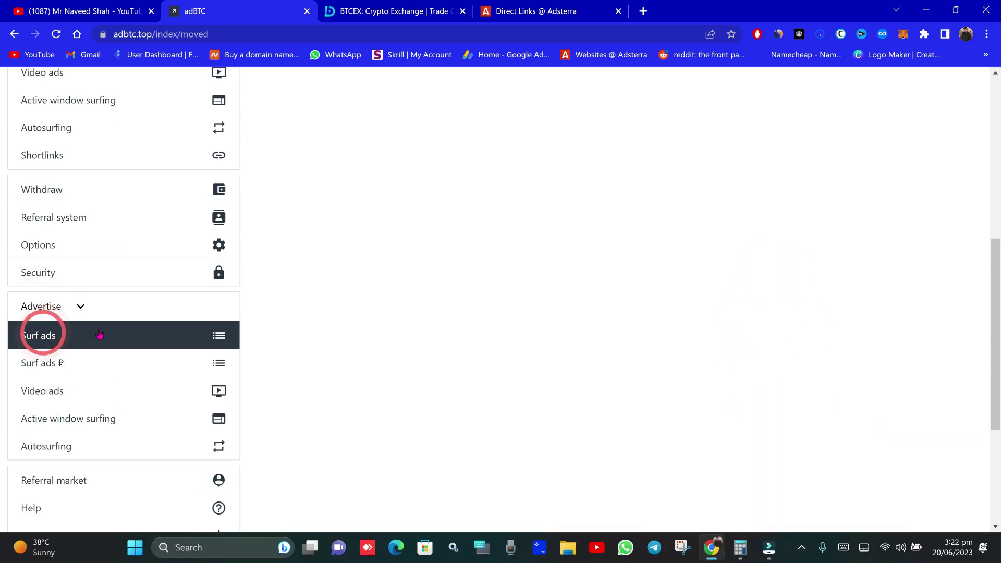
click(100, 334)
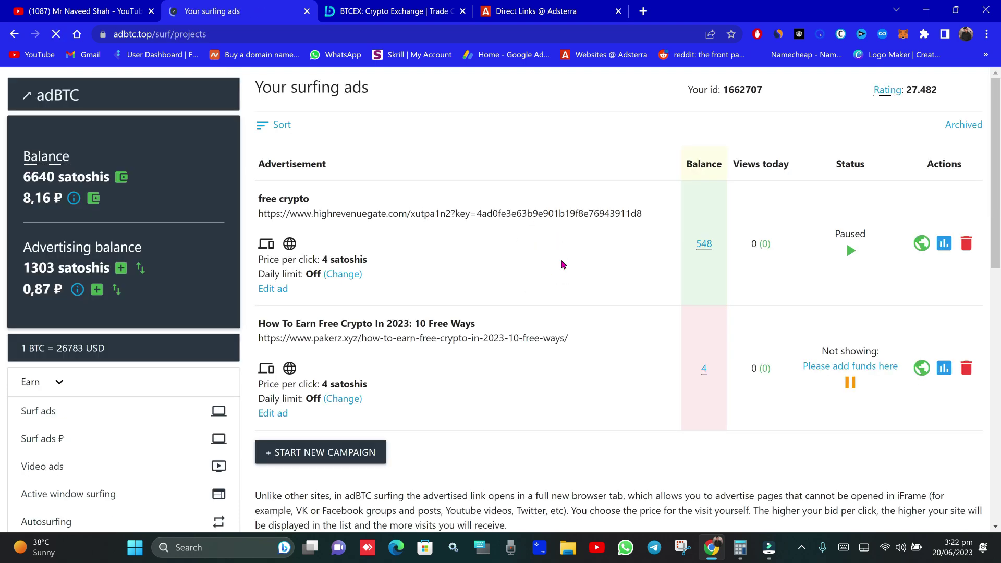
scroll(562, 264, down, 1)
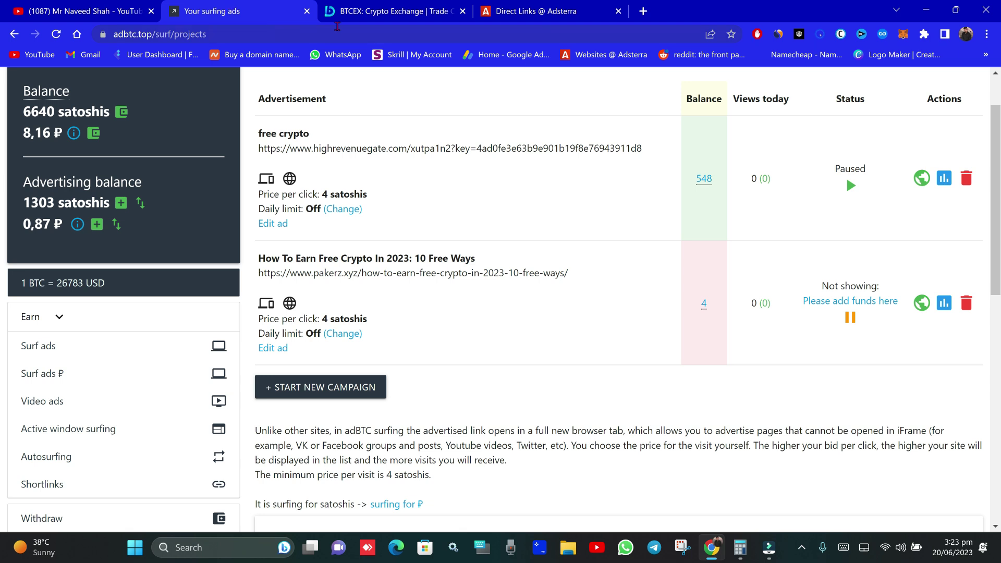
mouse_move(352, 23)
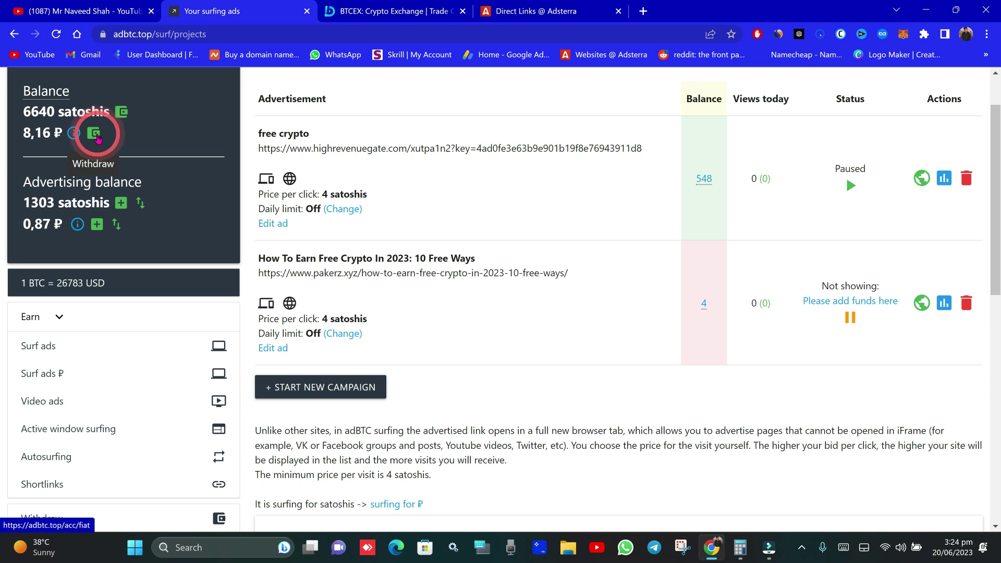
click(204, 178)
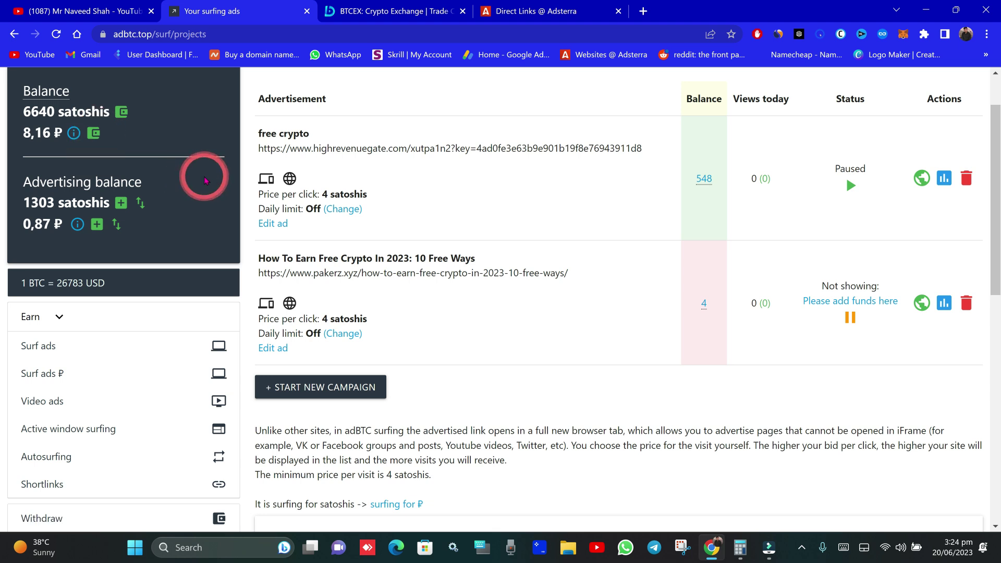
scroll(339, 187, up, 2)
Load exchangetraffic.net in the browser tab that holds the BTCEX home page.
click(394, 11)
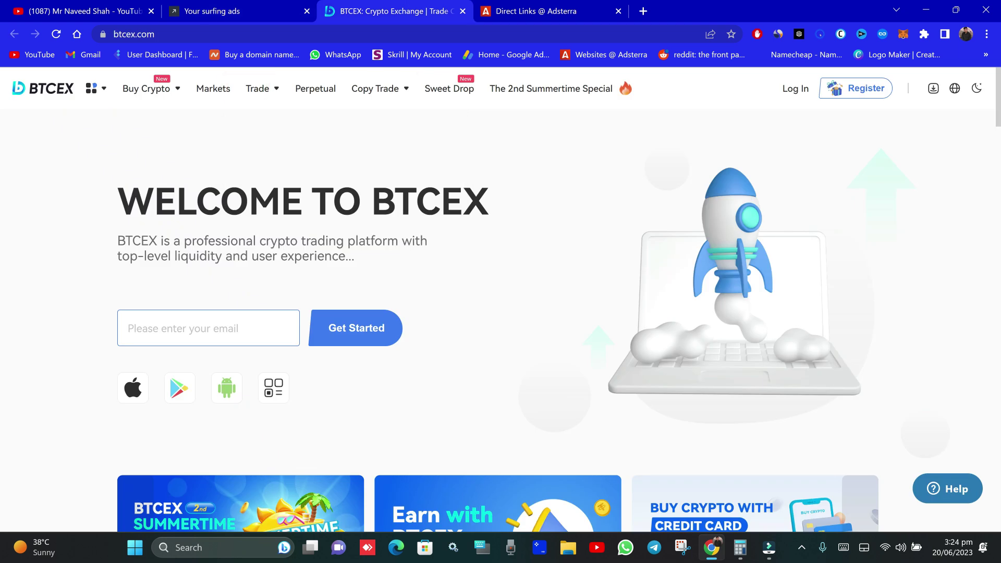
click(435, 26)
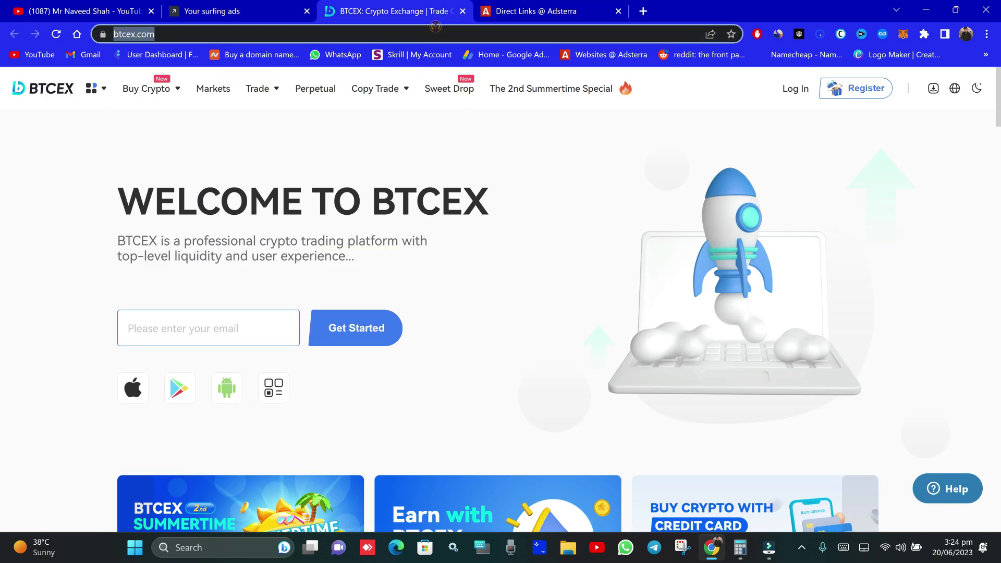
text(m)
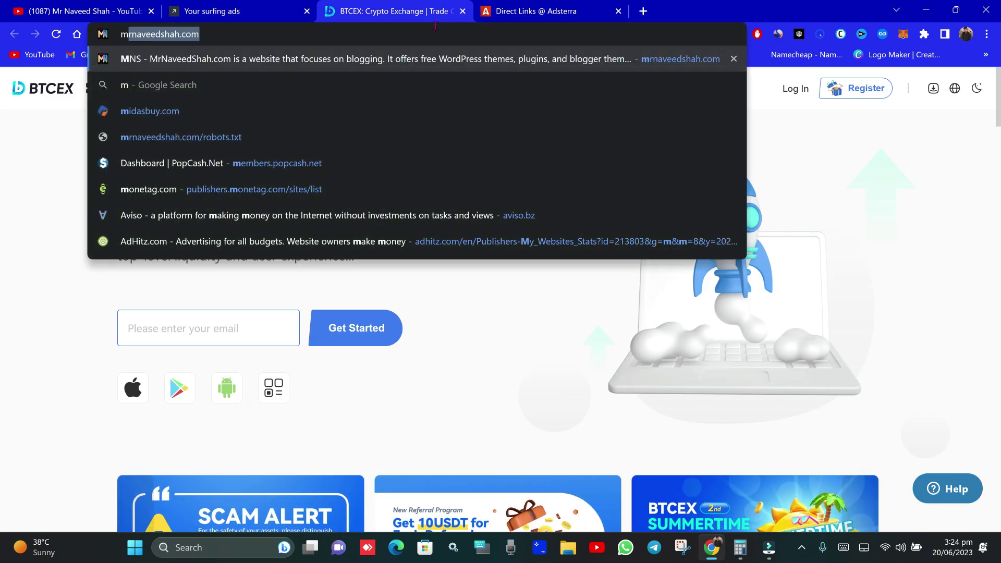
key(BackSpace)
key(BackSpace)
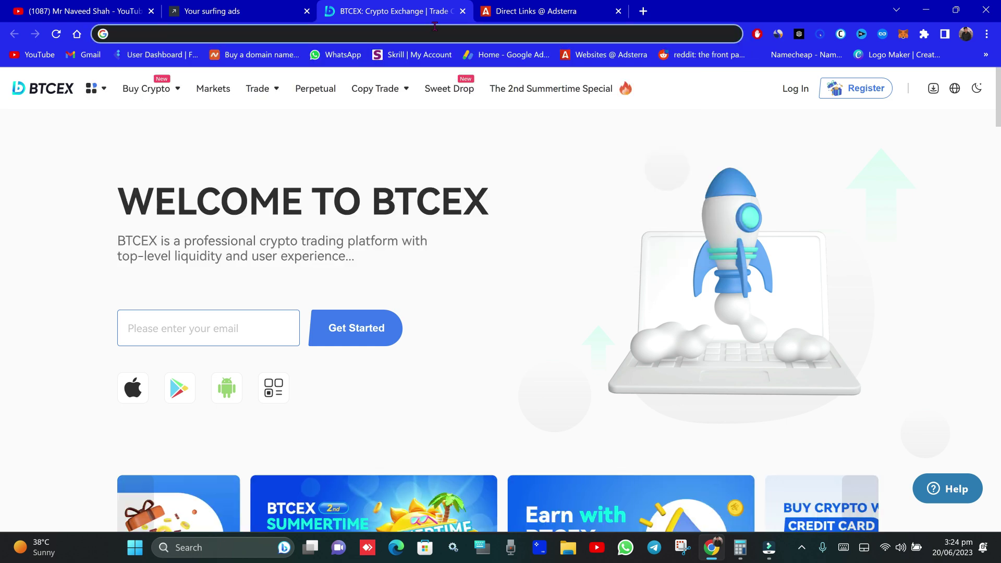
text(ex)
click(400, 60)
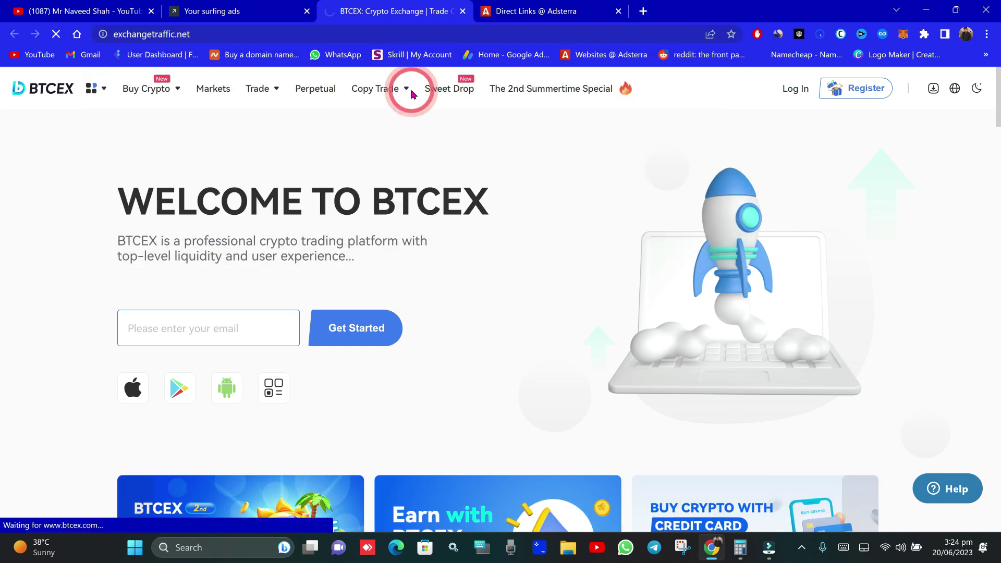
Search Google in a new tab for "earn free crypto" and highlight the result title "8 Ways to Earn Free Crypto in 2023".
key(ctrl+shift+Tab)
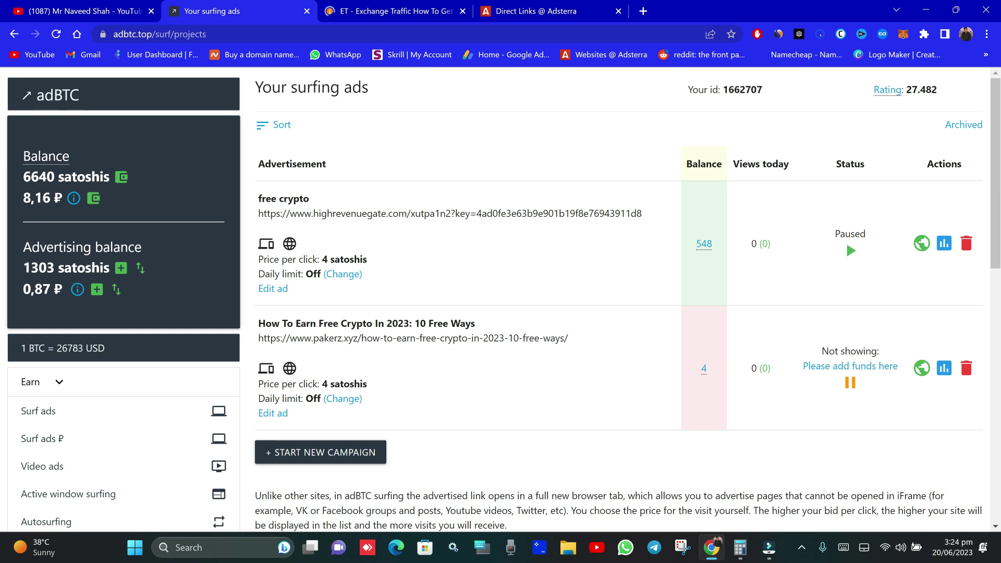
click(643, 11)
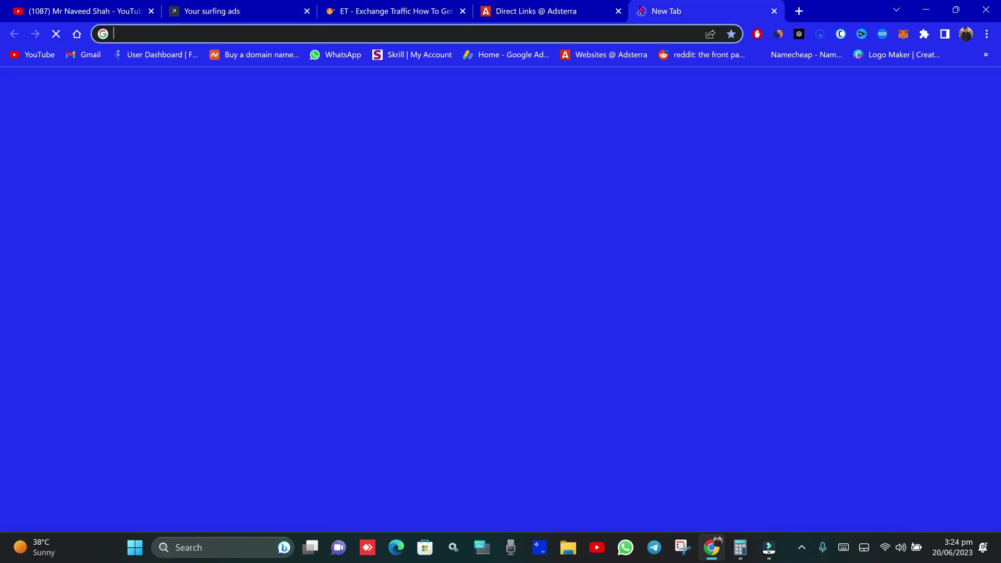
text(earn free)
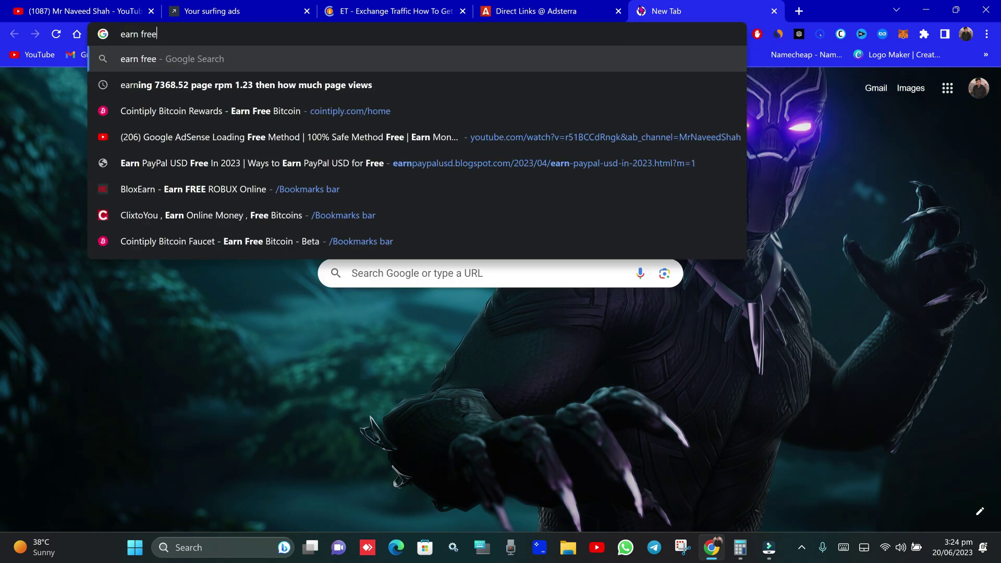
click(306, 86)
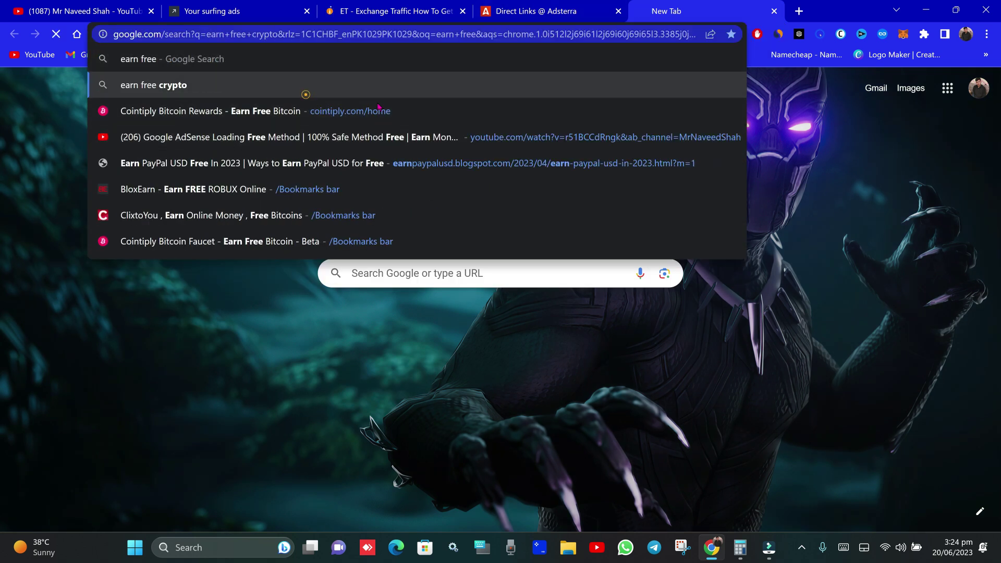
scroll(242, 368, down, 4)
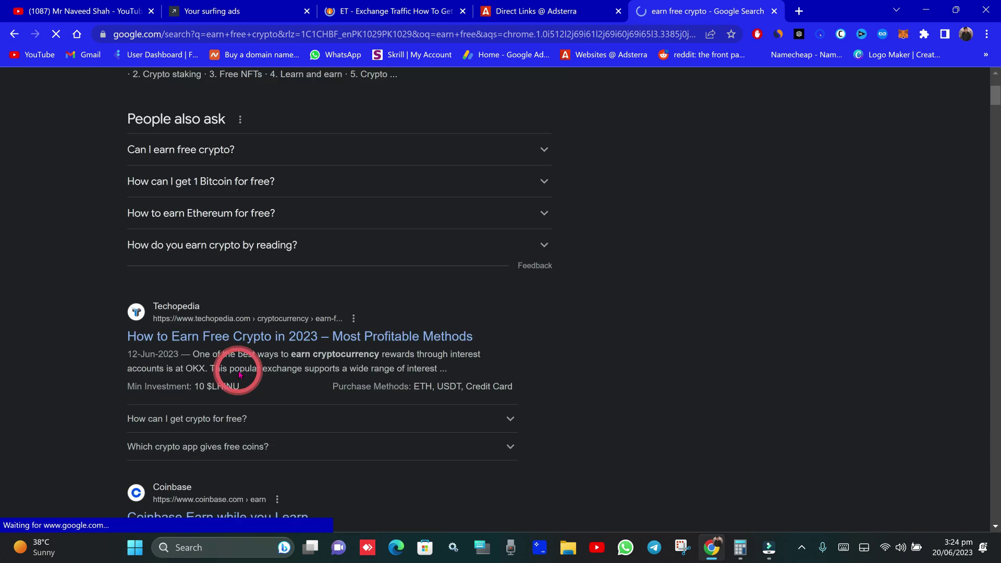
scroll(308, 273, down, 6)
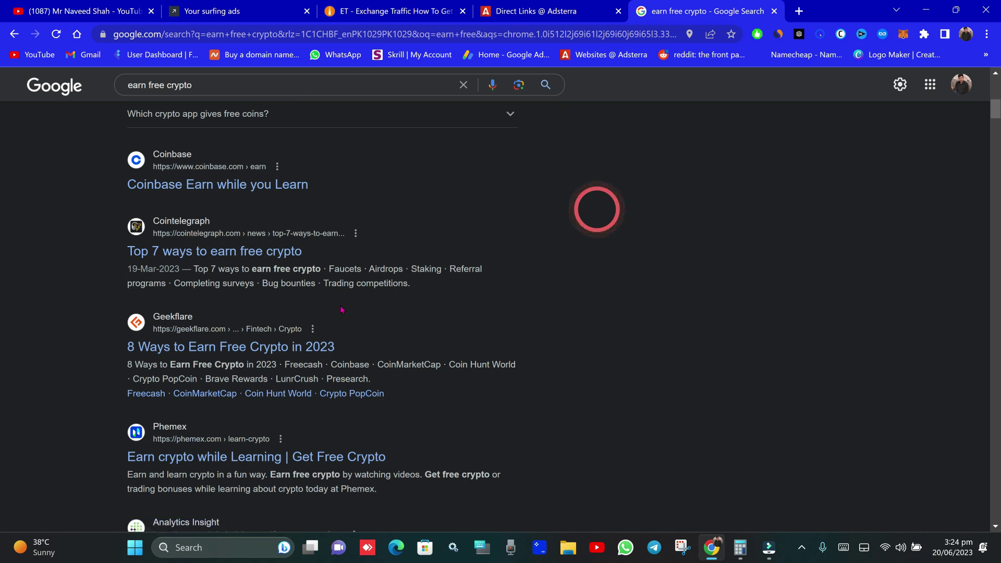
drag(115, 348, 423, 331)
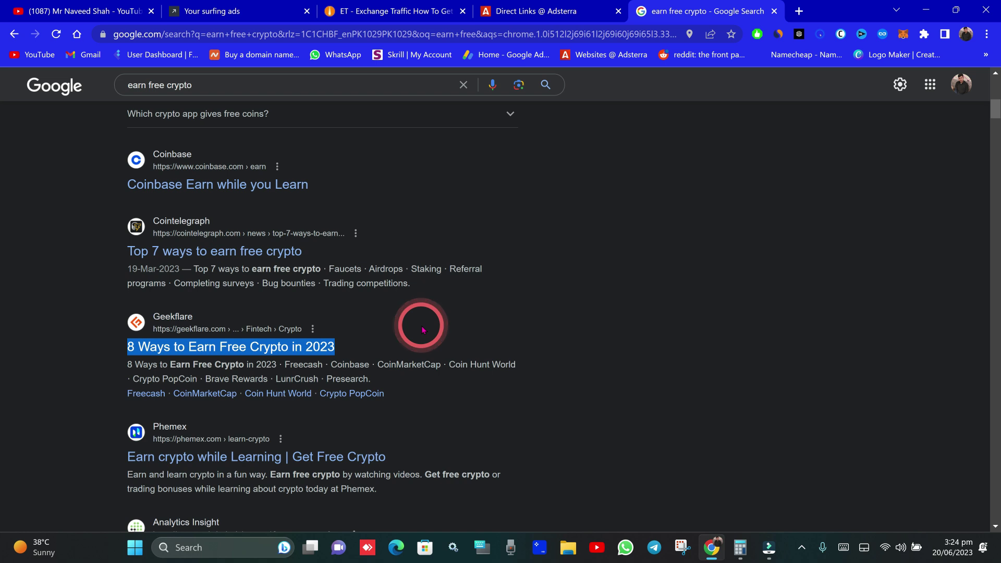
click(553, 78)
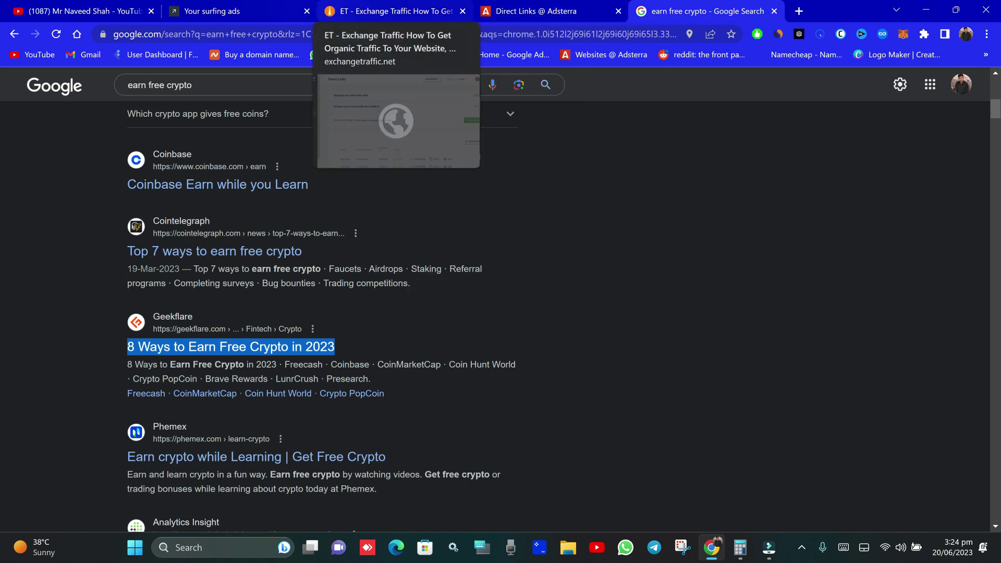
Check the "free crypto" campaign on adBTC and browse the exchangetraffic.net home page with its overlay ad closed.
click(238, 11)
click(304, 198)
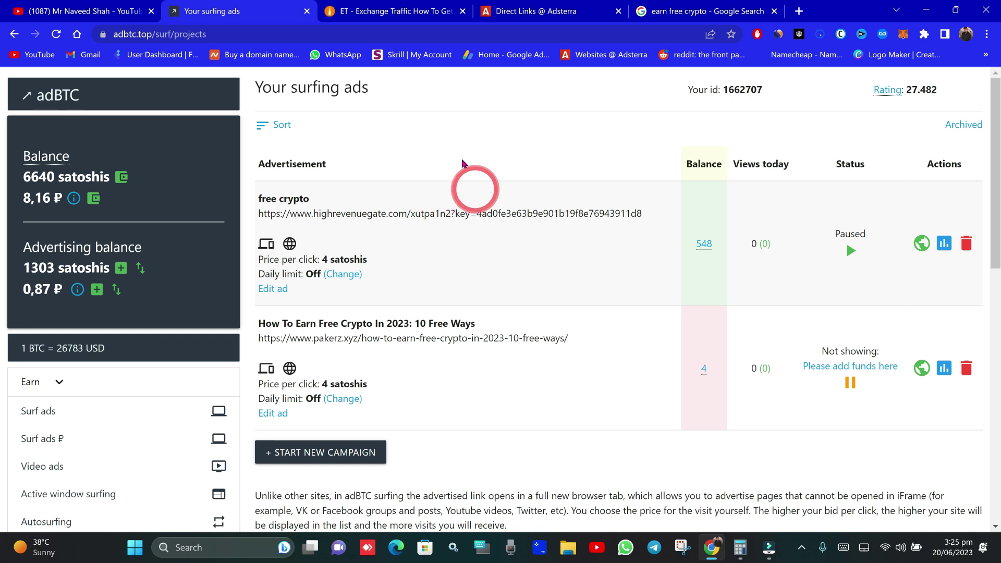
click(397, 11)
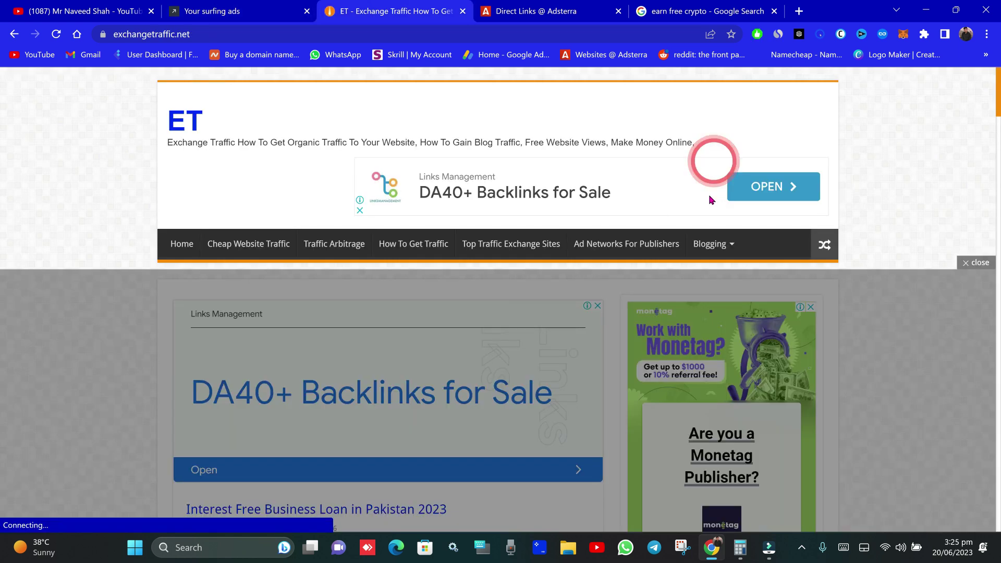
scroll(711, 157, down, 4)
click(978, 263)
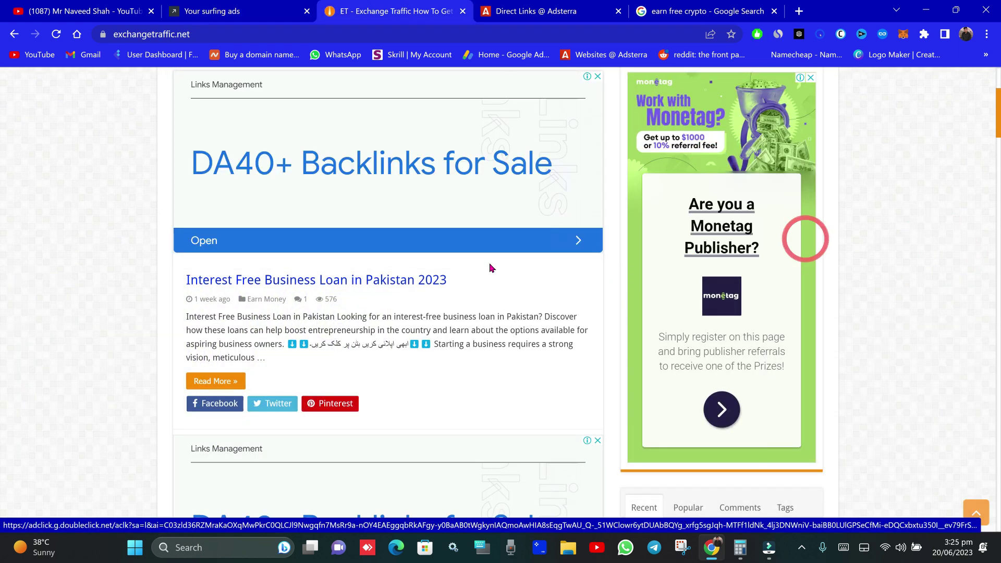
scroll(470, 302, down, 4)
scroll(471, 302, up, 4)
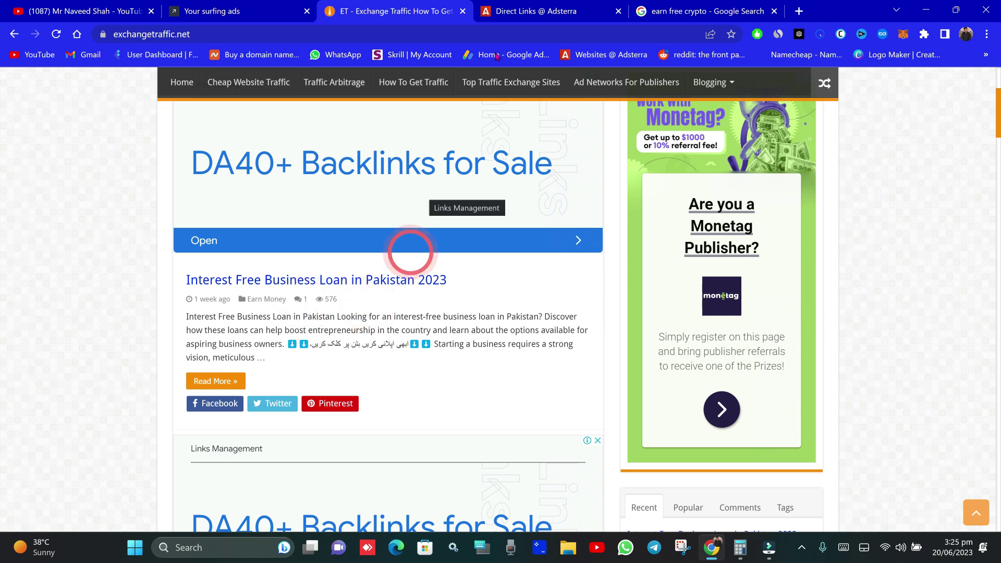
Look further through the Google results and run a new search for "crypto eraning websites".
click(702, 11)
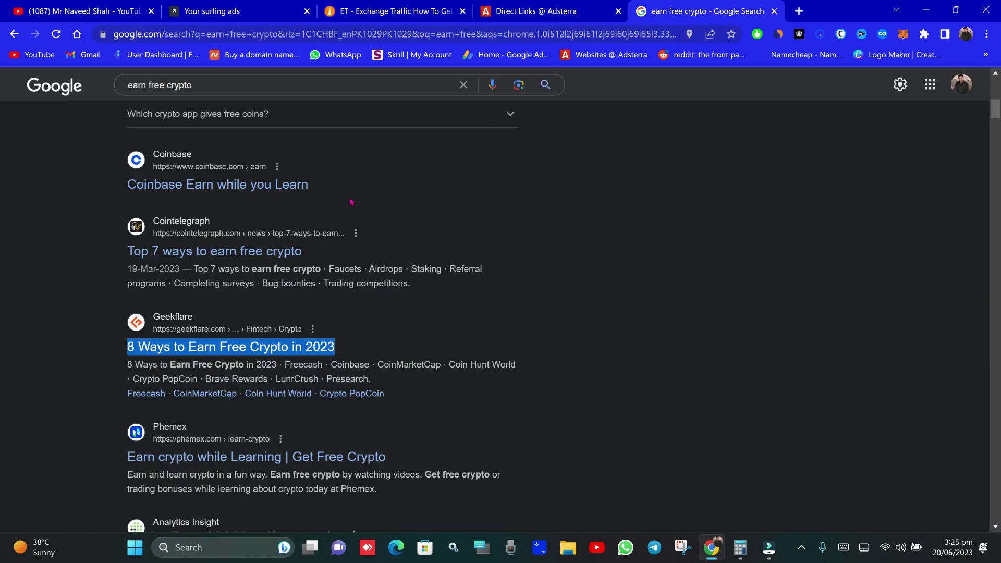
scroll(226, 368, down, 6)
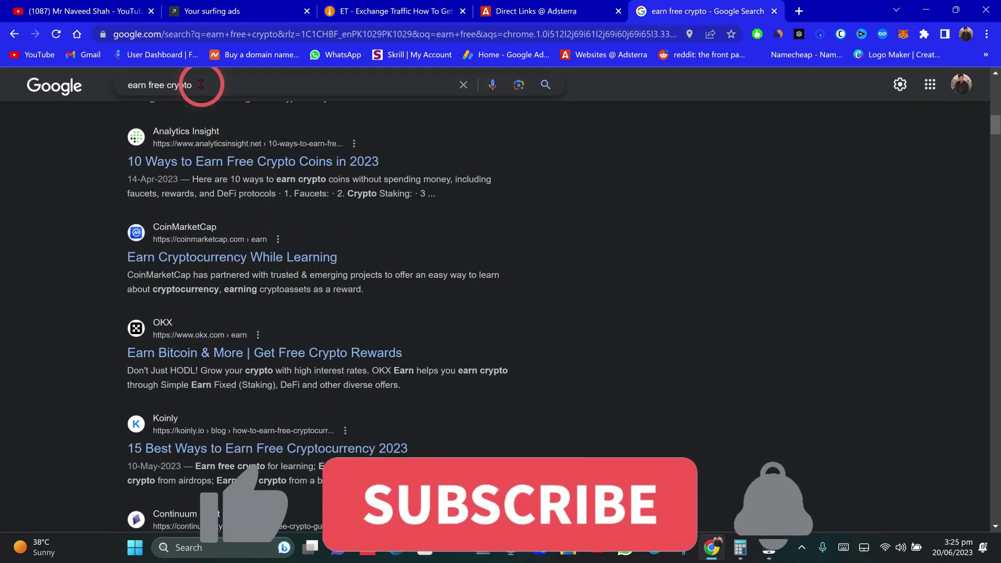
click(201, 84)
triple_click(200, 85)
text(cr)
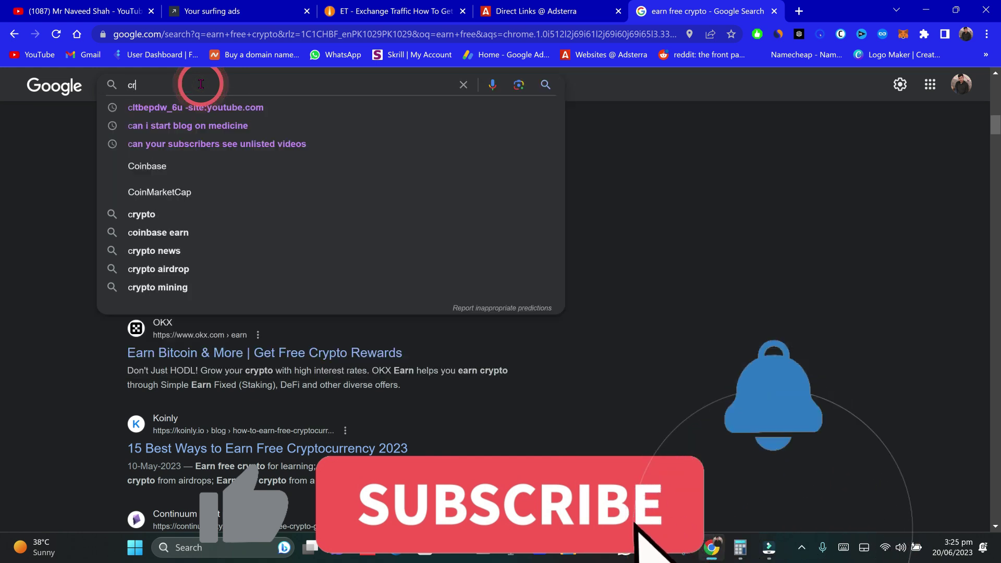
text(ypto era)
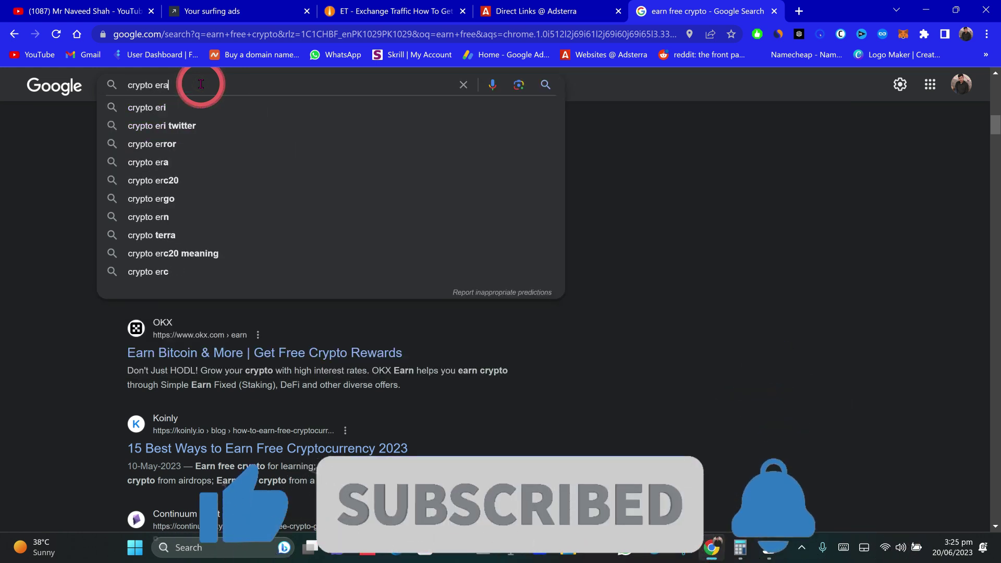
text(ning website)
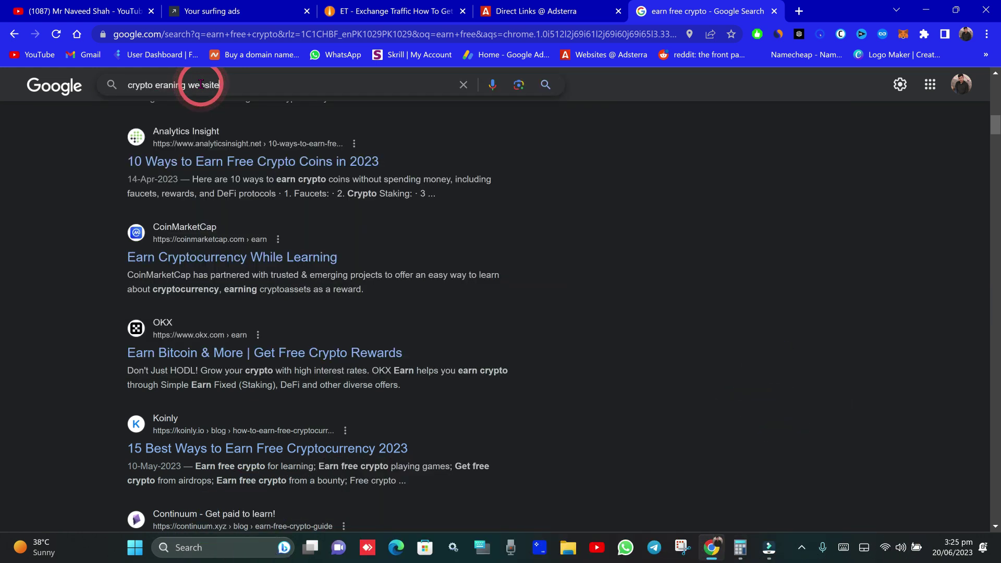
text(s)
key(Return)
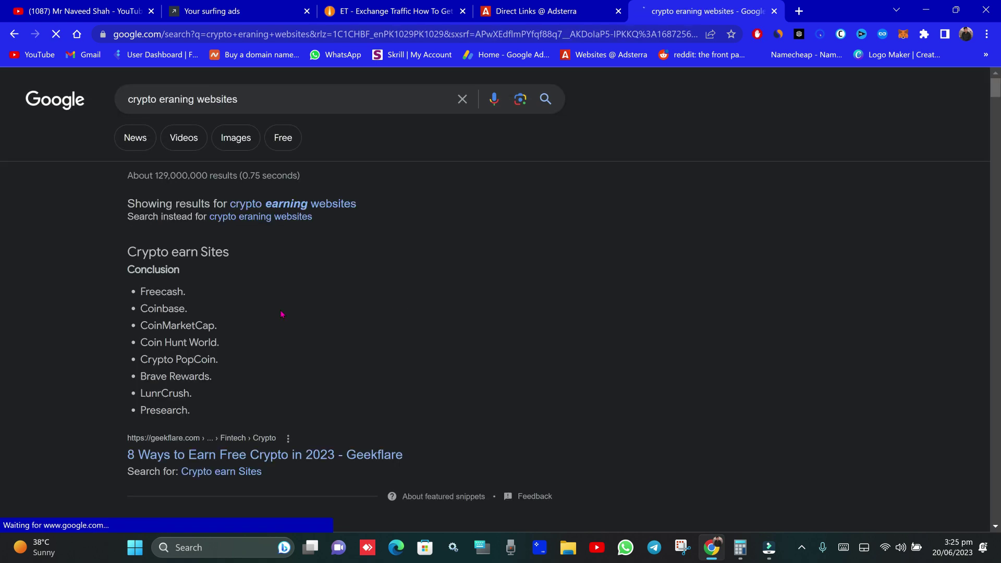
Highlight the list of crypto earning sites from Freecash to Presearch in the featured snippet.
drag(147, 293, 219, 411)
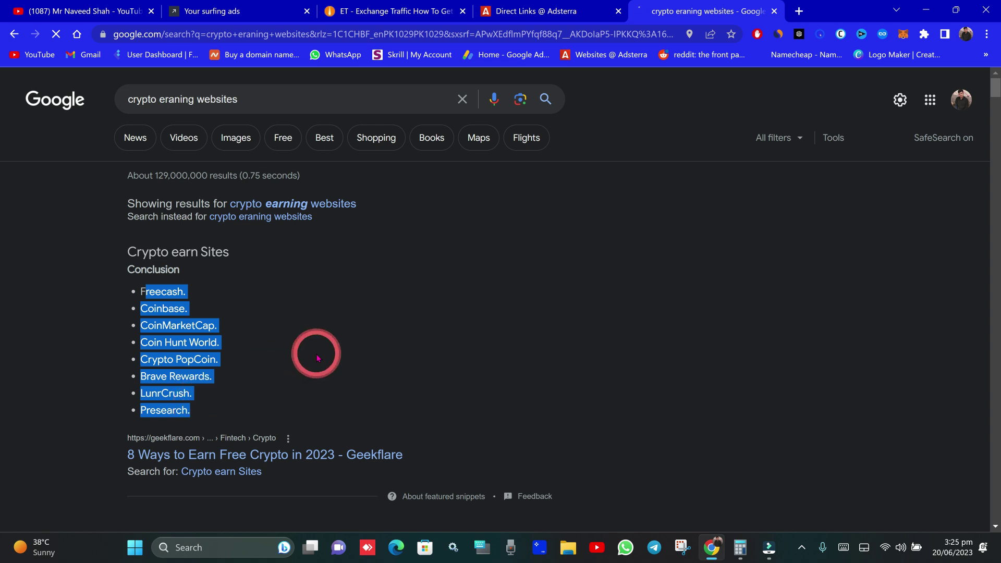
scroll(317, 359, down, 1)
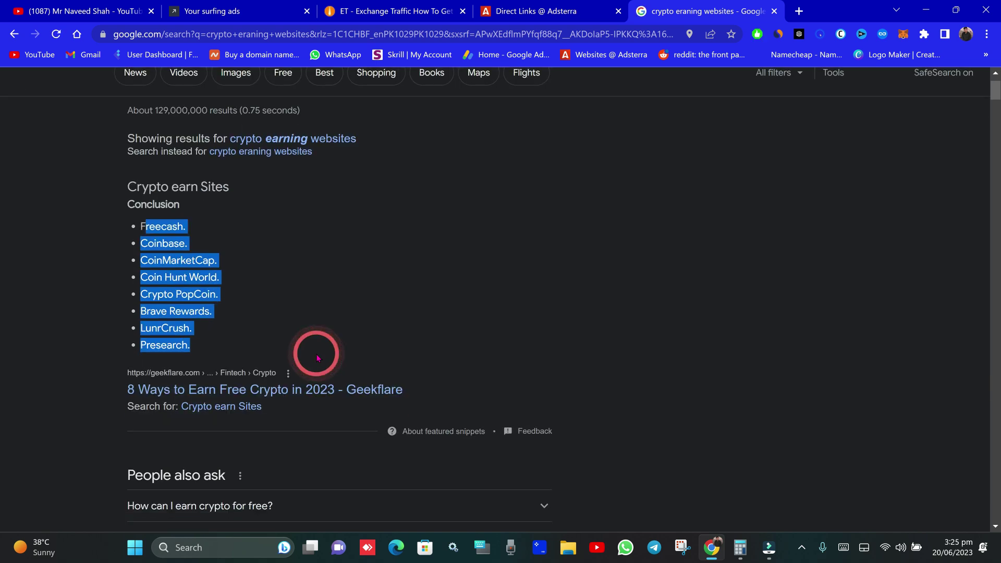
right_click(381, 291)
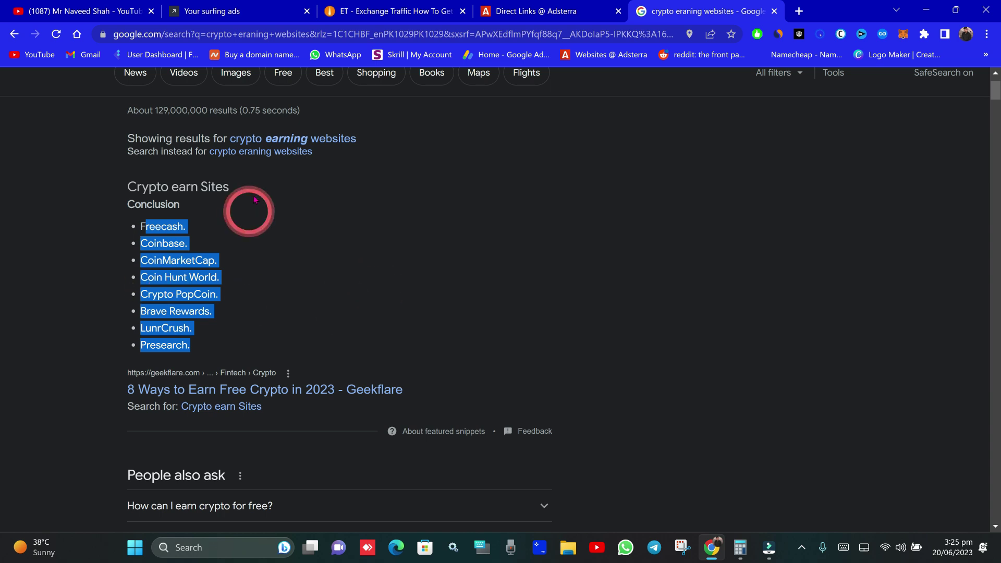
Start a new surfing ad campaign on adBTC.
click(412, 11)
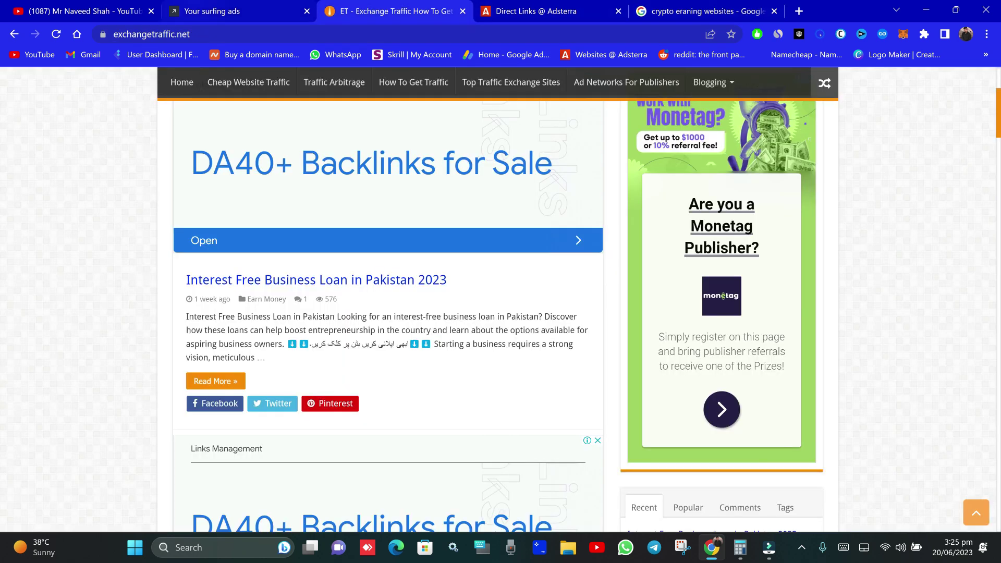
click(250, 11)
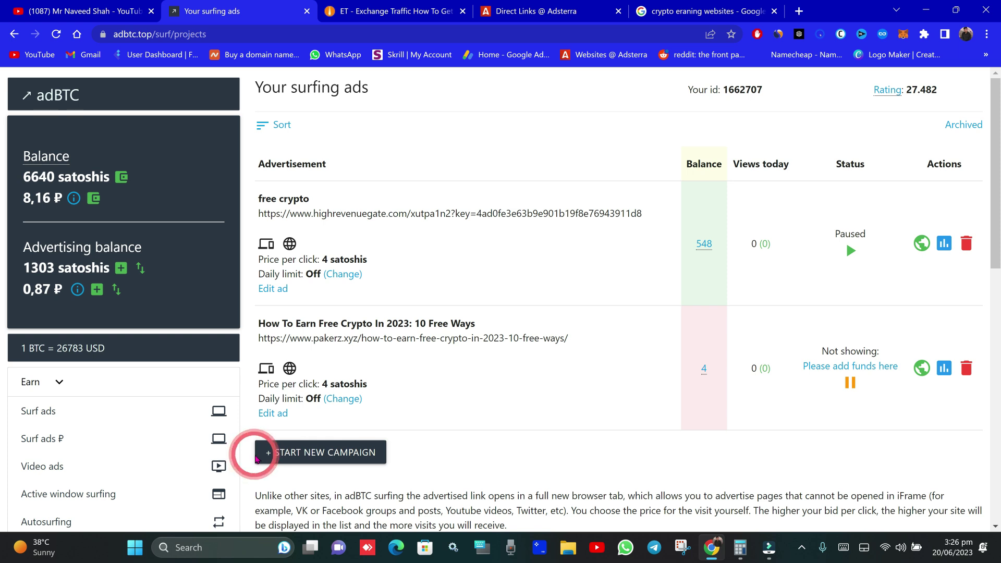
click(281, 459)
click(347, 215)
click(360, 12)
click(346, 32)
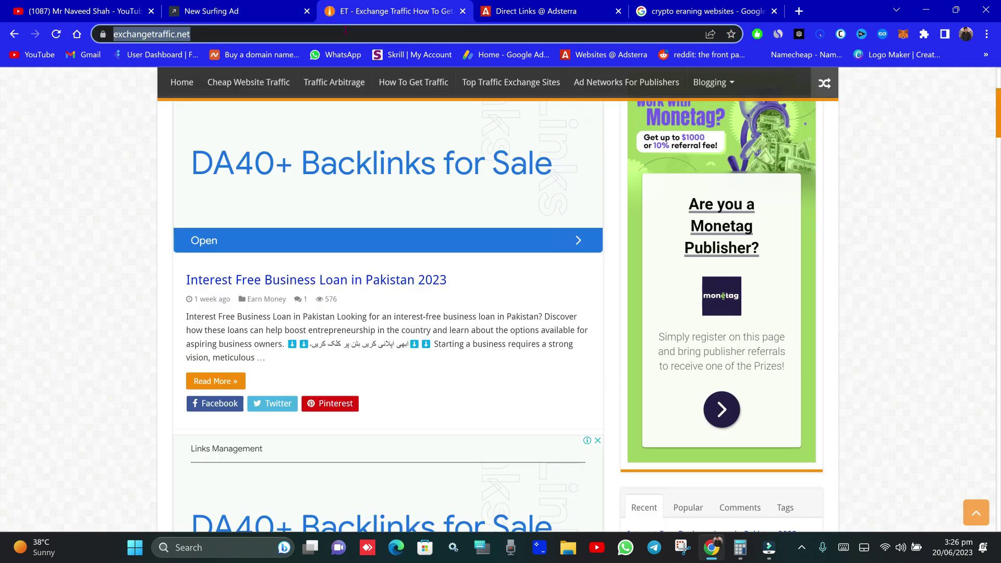
right_click(342, 31)
click(369, 125)
click(240, 11)
click(331, 222)
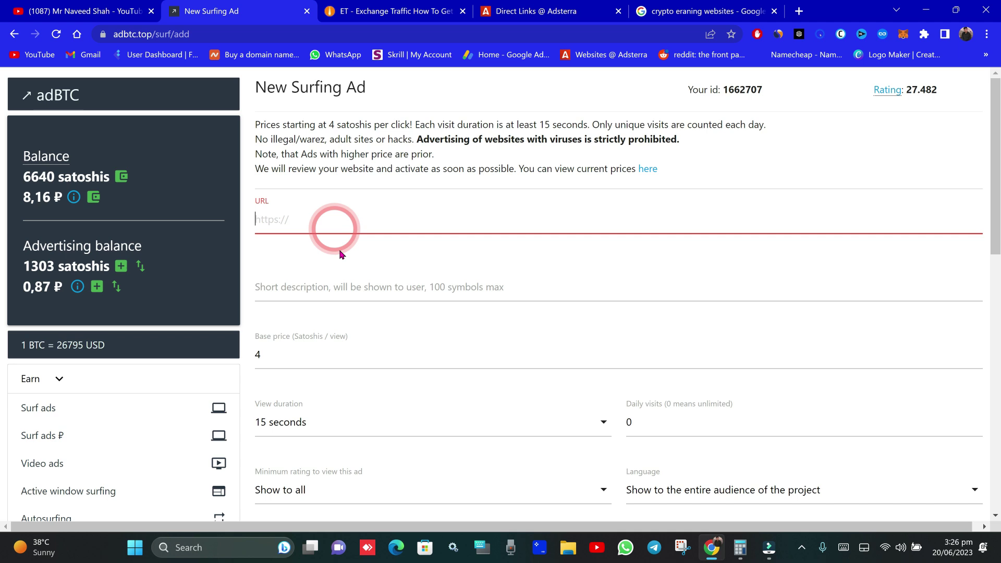
right_click(330, 216)
click(364, 313)
click(429, 288)
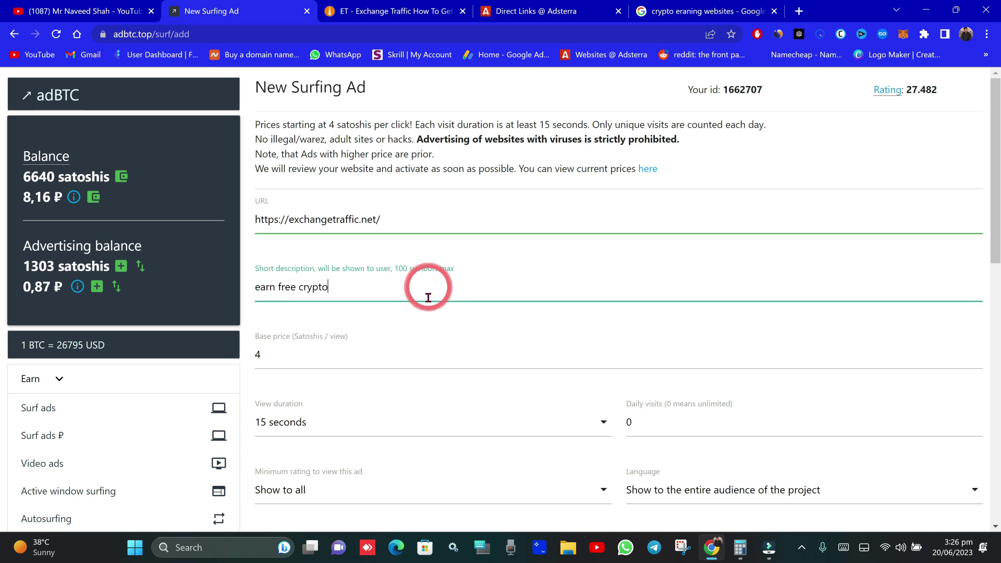
Keep the new ad's base price at 4 satoshis per view and select a view duration of 15 seconds.
scroll(429, 298, down, 1)
click(407, 289)
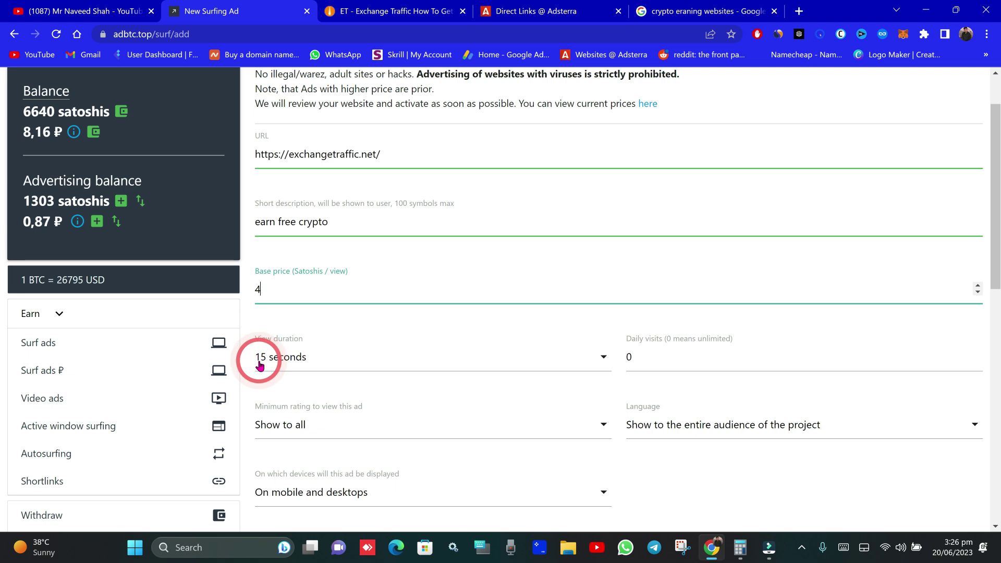
click(282, 358)
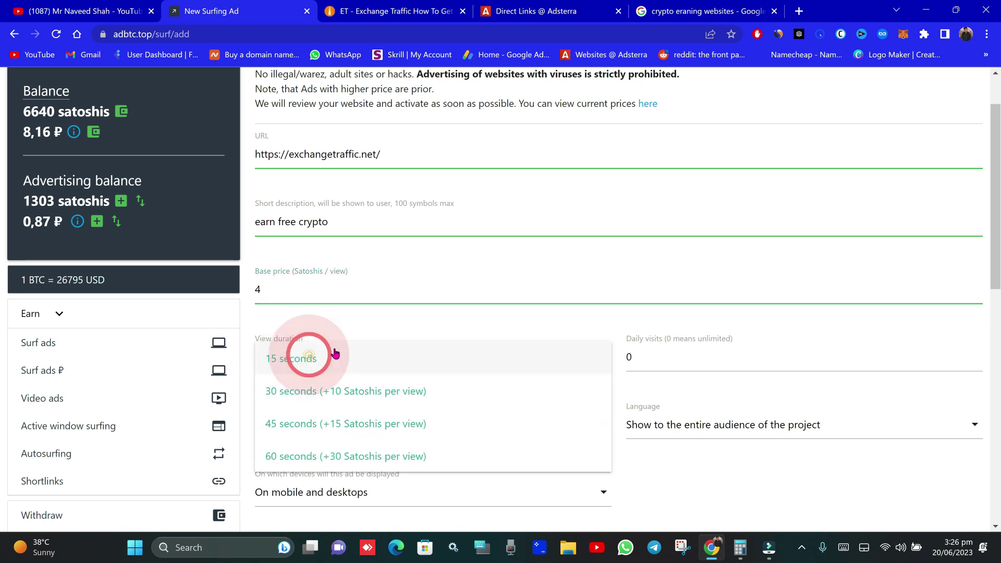
click(336, 318)
click(334, 354)
click(319, 361)
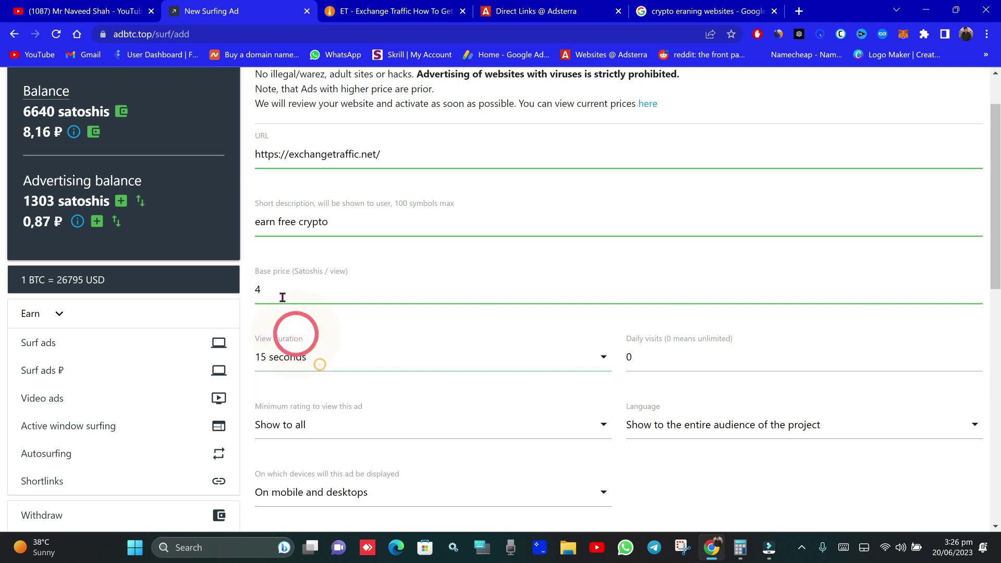
click(281, 296)
scroll(556, 330, down, 1)
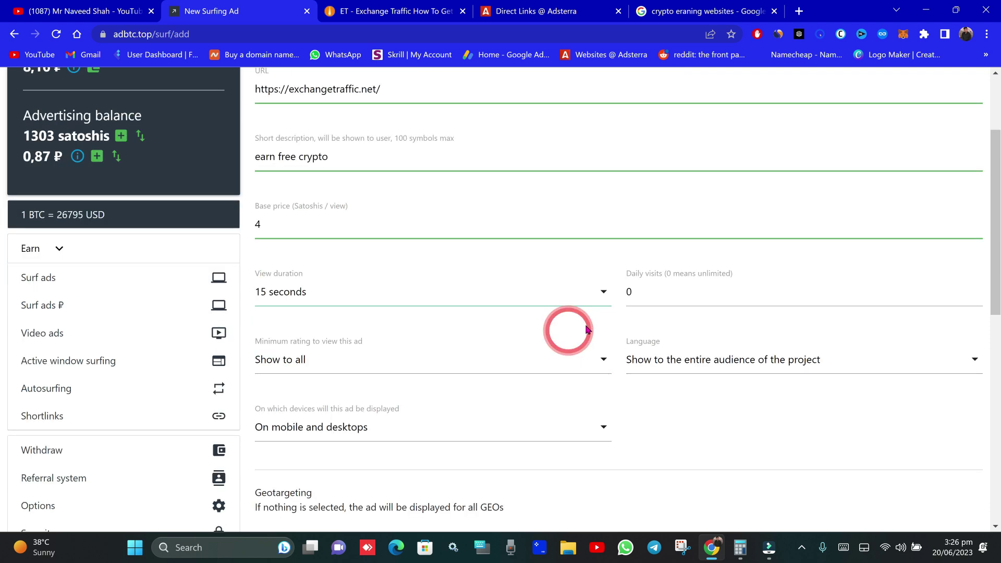
click(278, 224)
click(364, 225)
scroll(364, 228, down, 1)
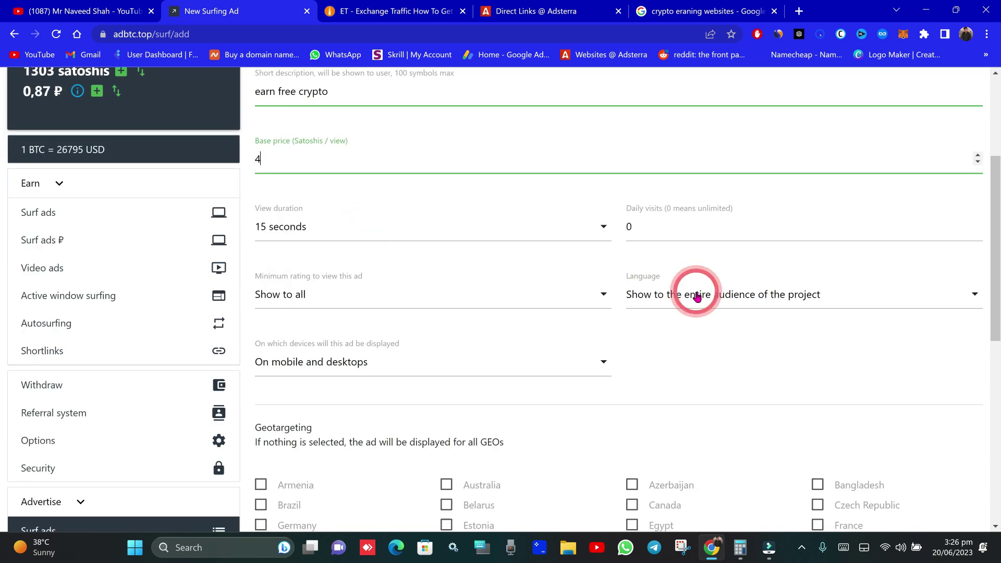
scroll(492, 313, down, 1)
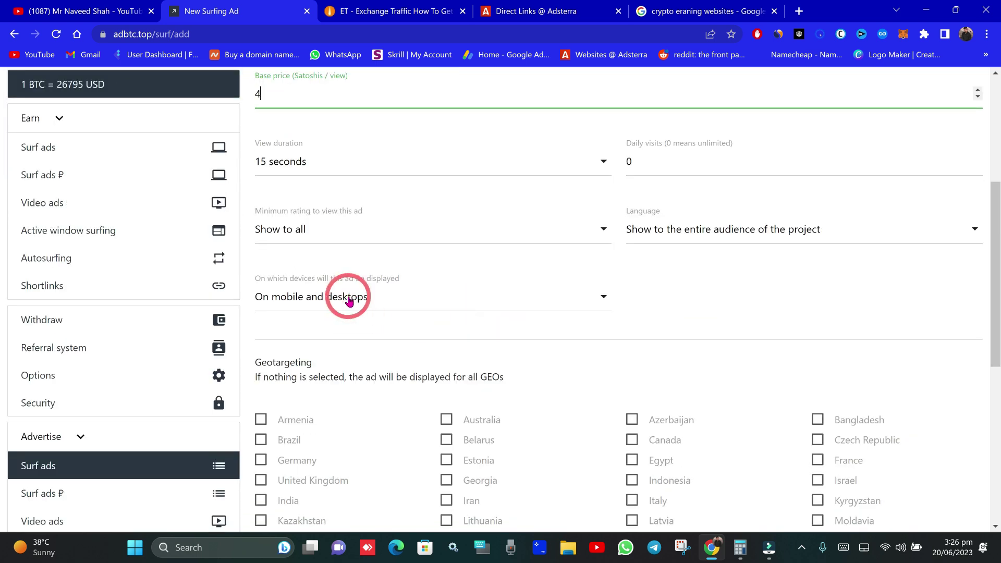
Try the mobile-only display option for the ad, then set it to display on mobile and desktops.
click(346, 297)
click(331, 295)
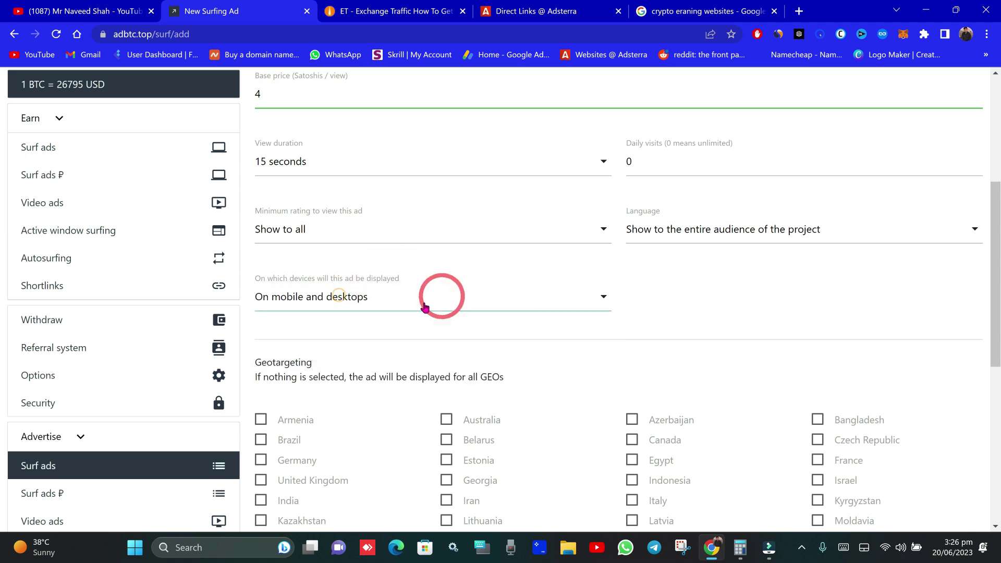
click(416, 295)
click(361, 346)
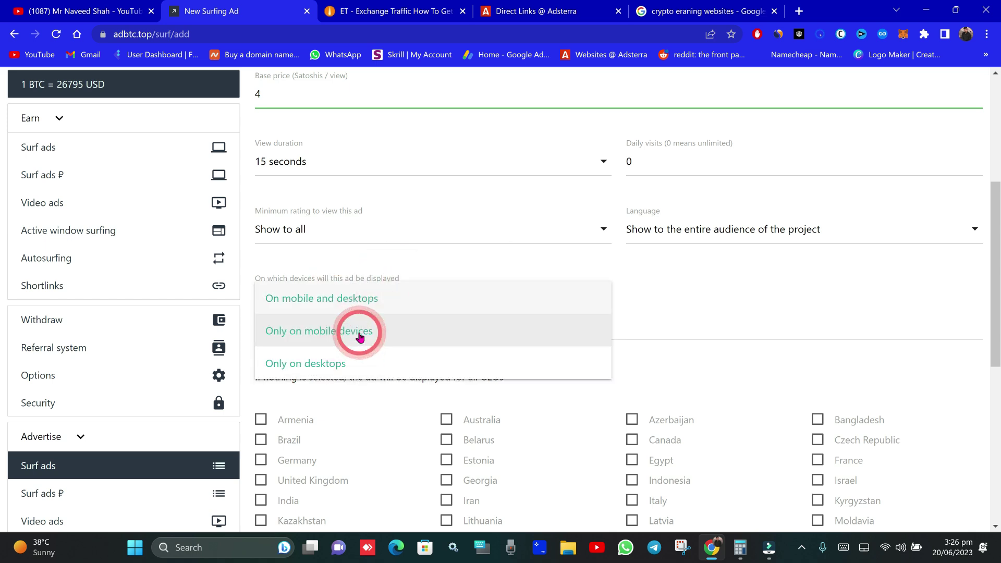
click(402, 313)
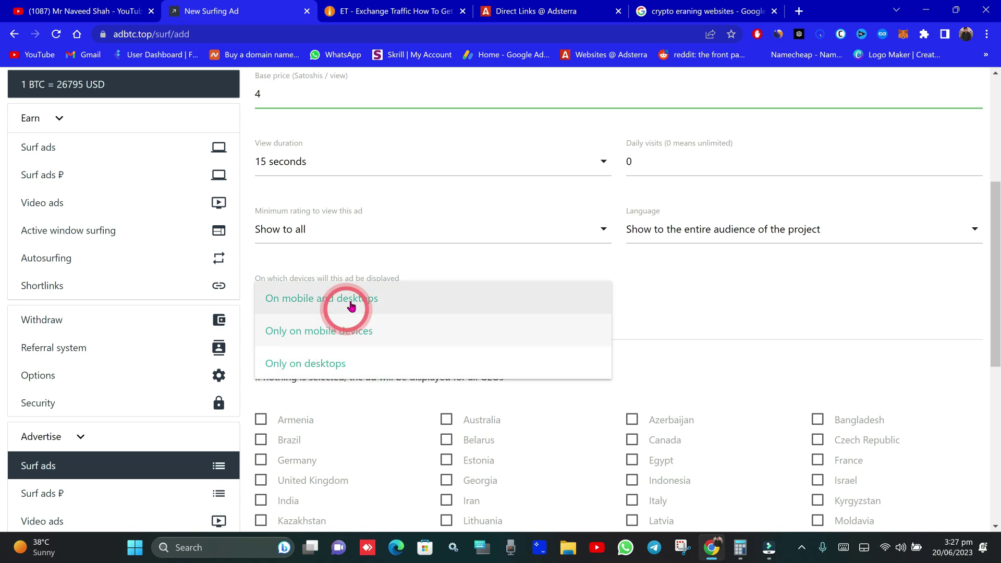
click(488, 288)
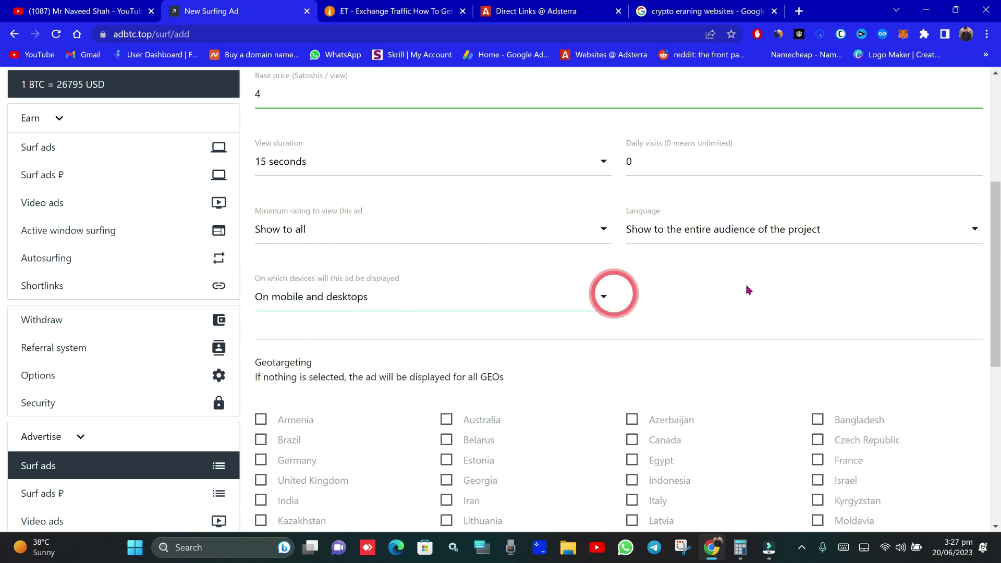
Target the ad to Germany, the Netherlands, France, USA, Australia and Canada in the geotargeting section.
scroll(747, 290, down, 1)
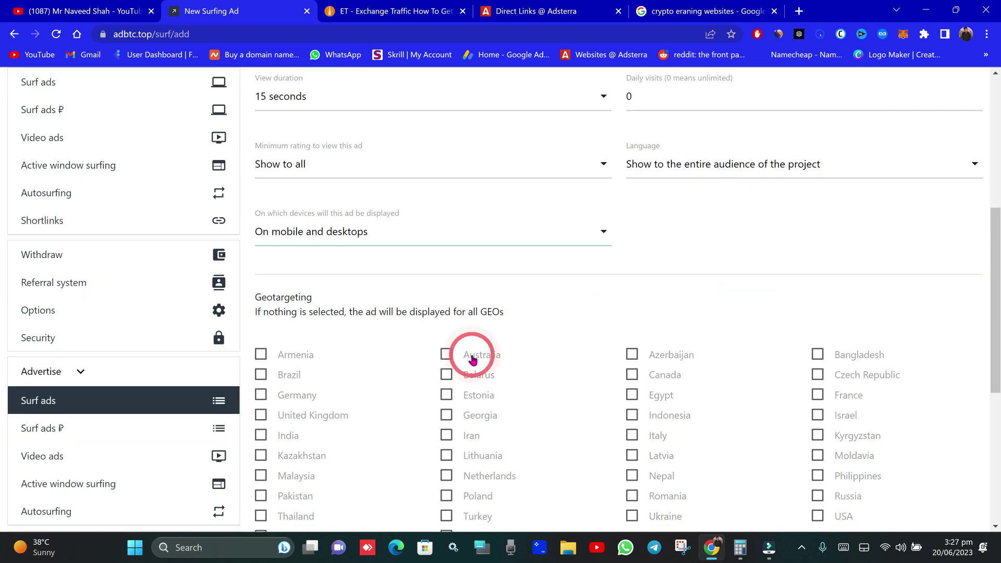
scroll(473, 359, down, 2)
scroll(473, 359, down, 2)
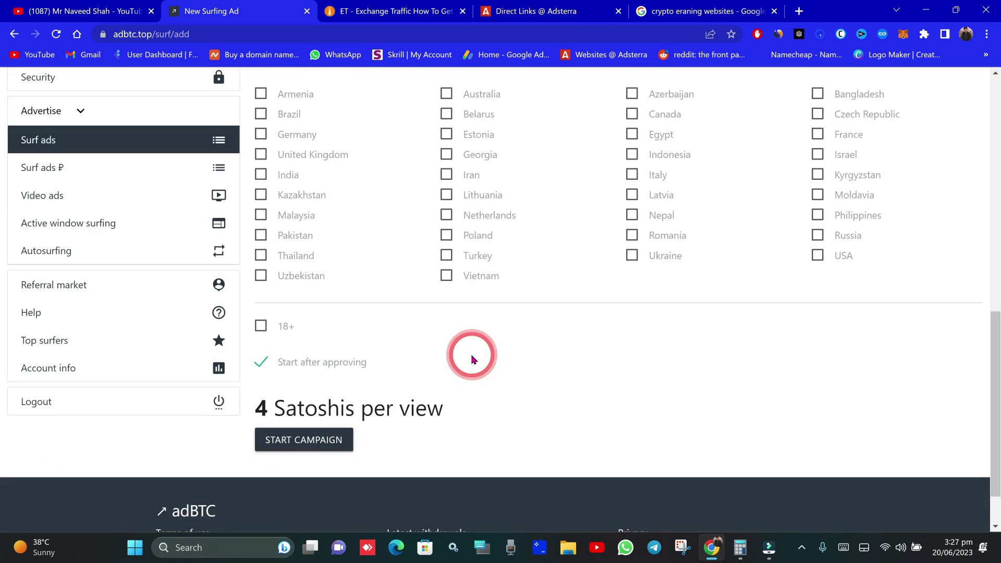
click(286, 134)
click(447, 215)
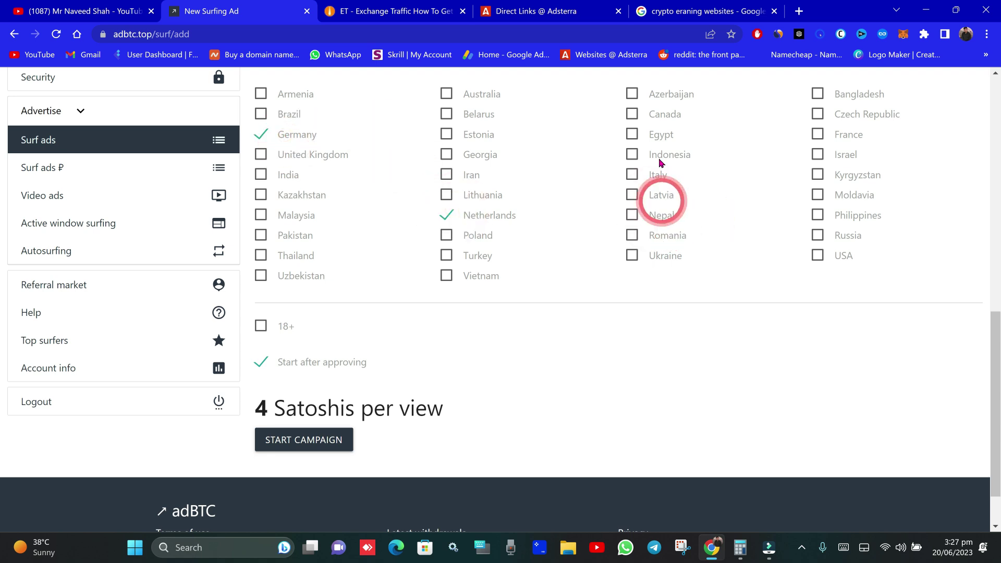
click(818, 134)
click(821, 259)
click(495, 96)
click(641, 116)
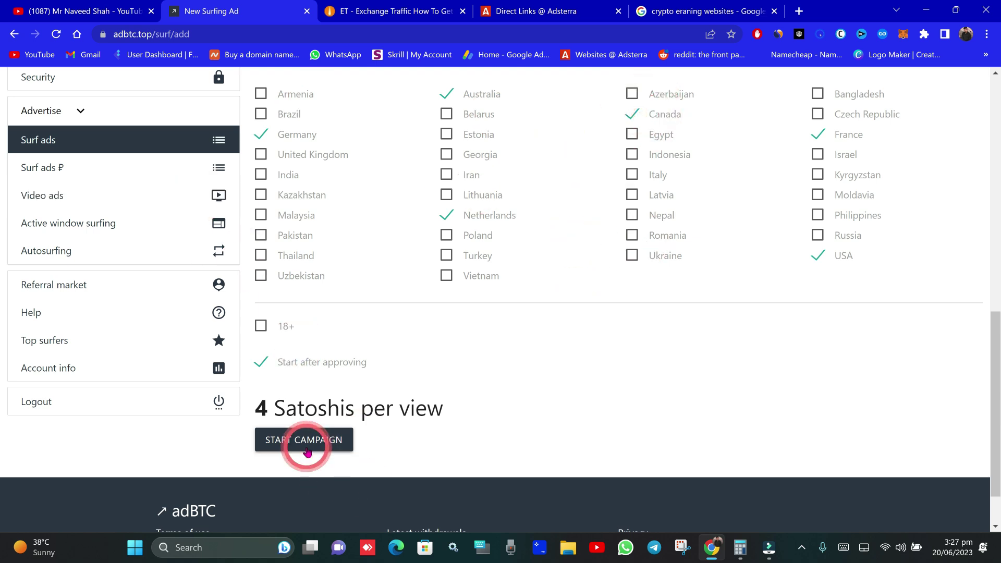
Leave the new ad form for the surfing ads list and examine the status of the "How To Earn Free Crypto In 2023: 10 Free Ways" ad.
click(144, 141)
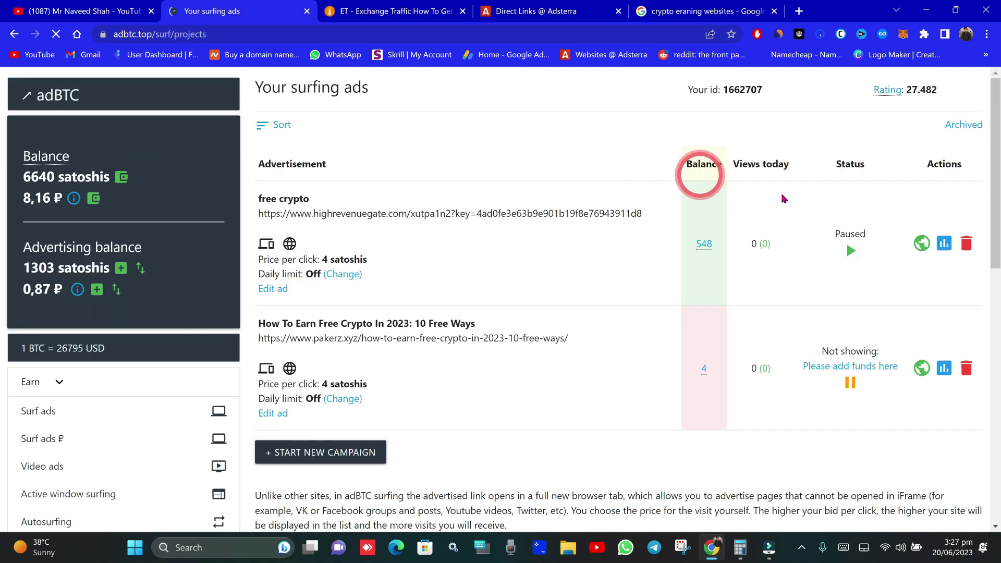
drag(806, 346, 894, 351)
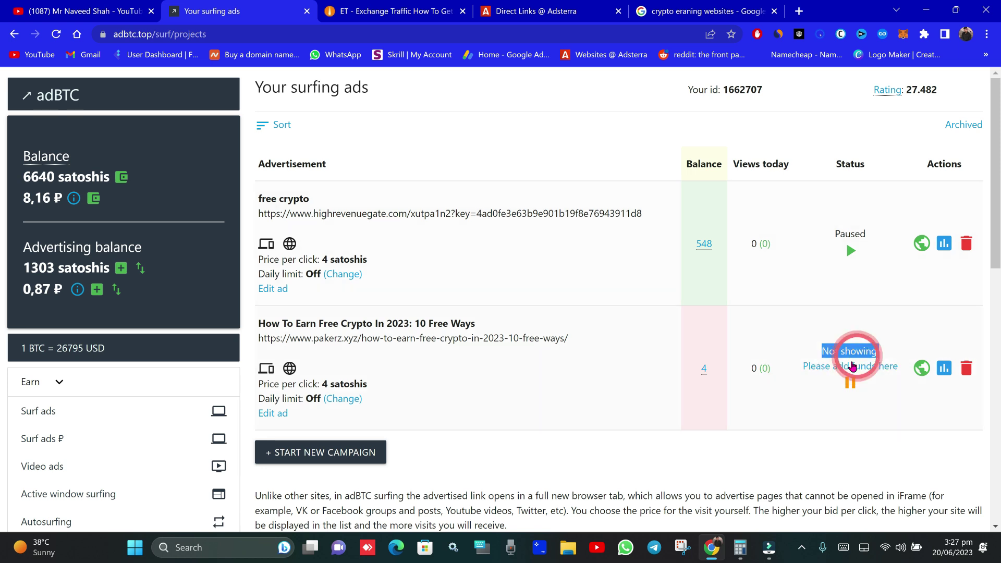
click(788, 331)
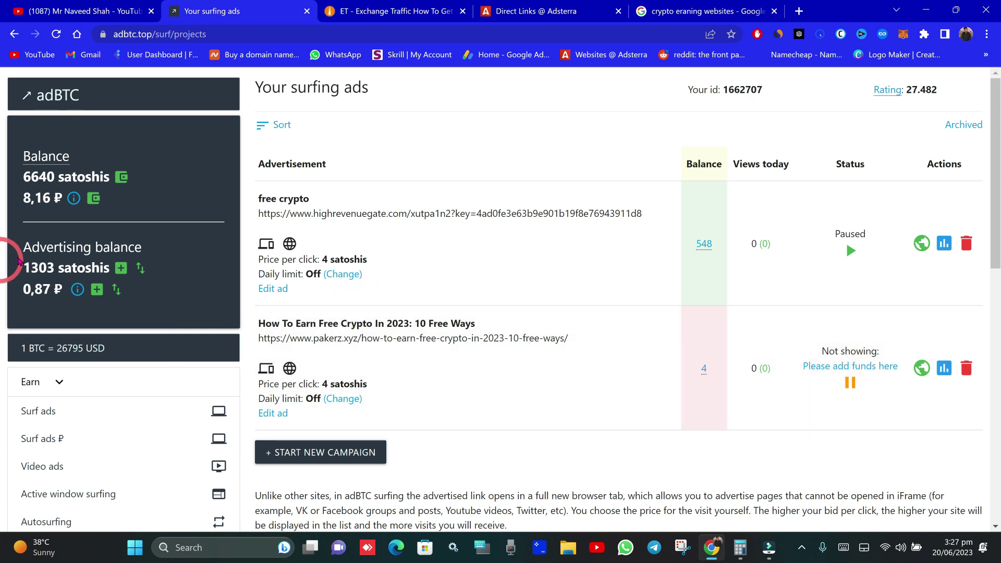
Deposit 100 satoshis to the "How To Earn Free Crypto In 2023: 10 Free Ways" ad and pause it.
click(835, 368)
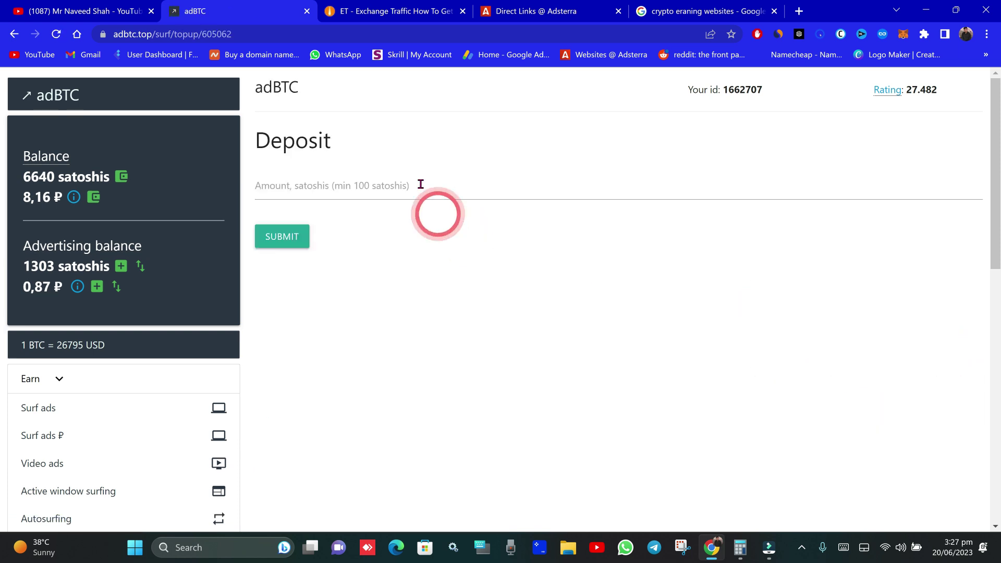
click(420, 184)
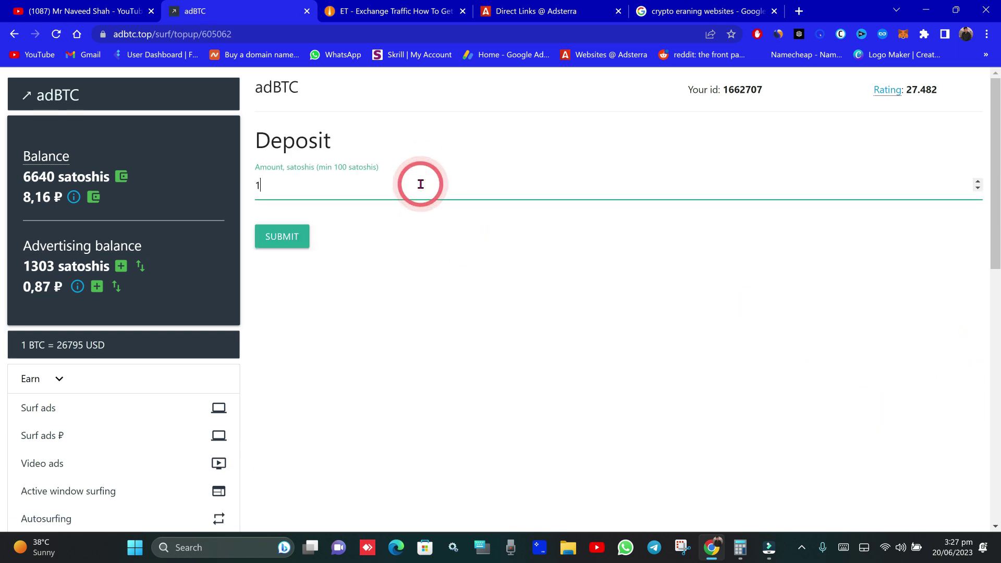
click(306, 229)
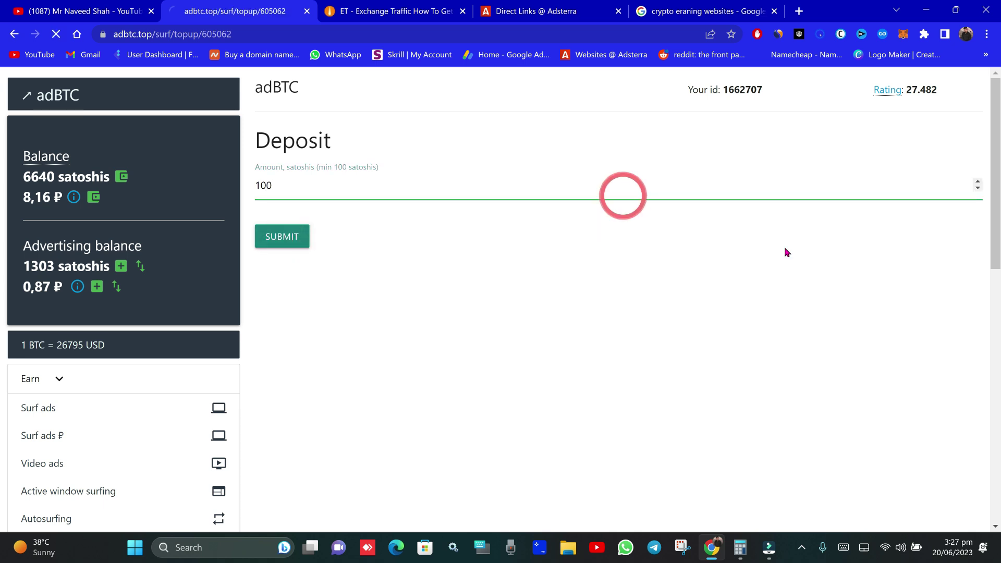
click(870, 375)
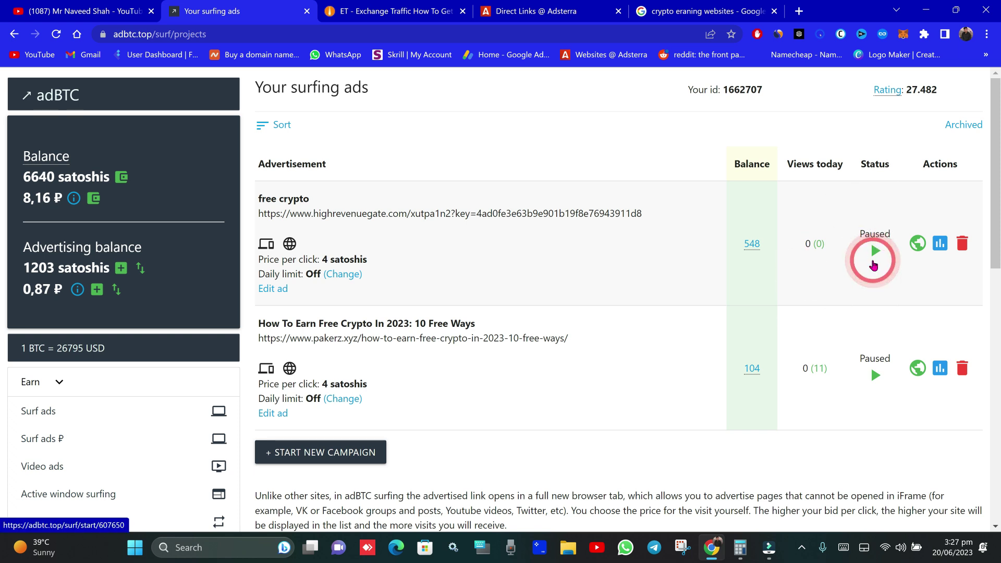
Start the "free crypto" ad, look at its deposit form without submitting an amount, and pause the ad.
click(874, 264)
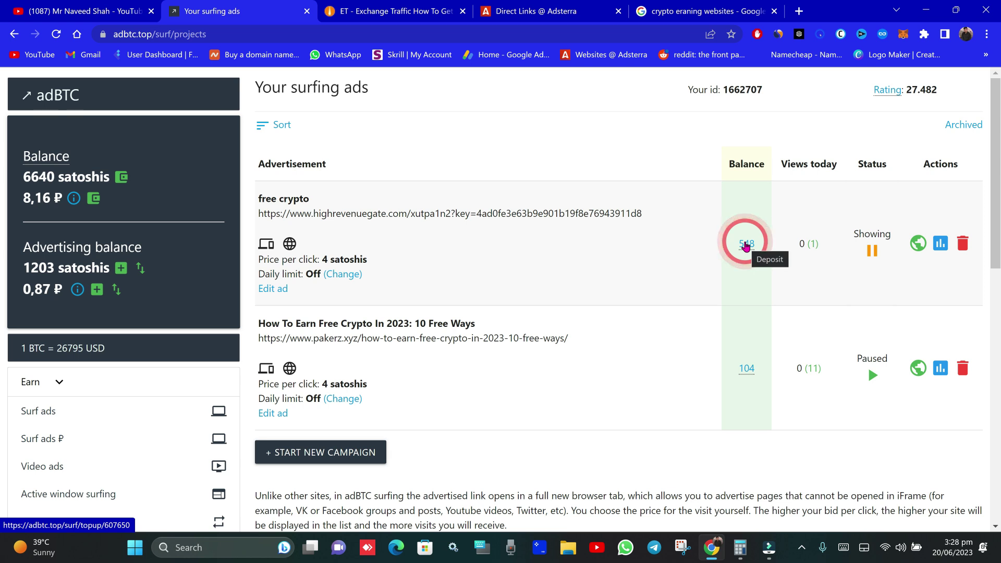
click(746, 243)
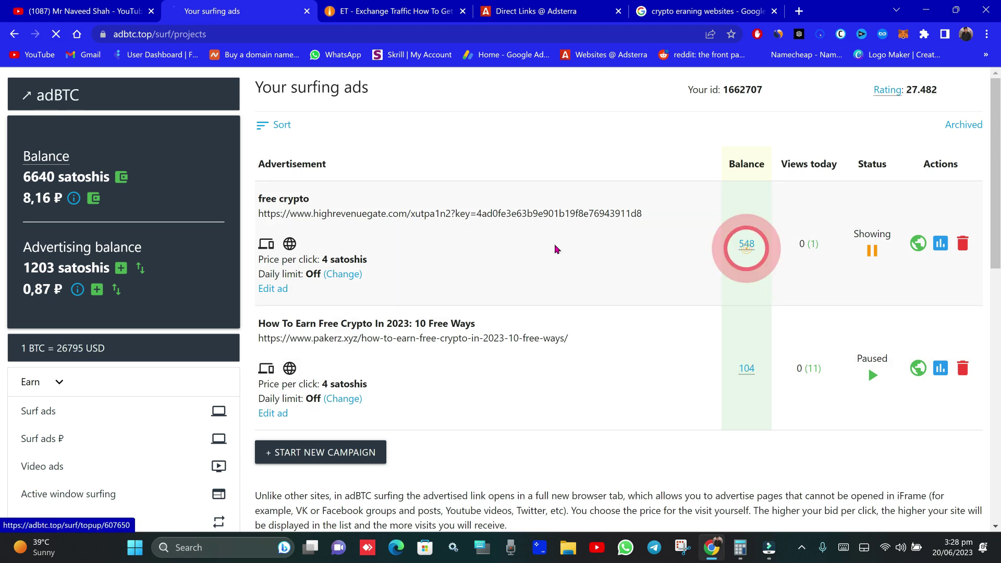
click(425, 187)
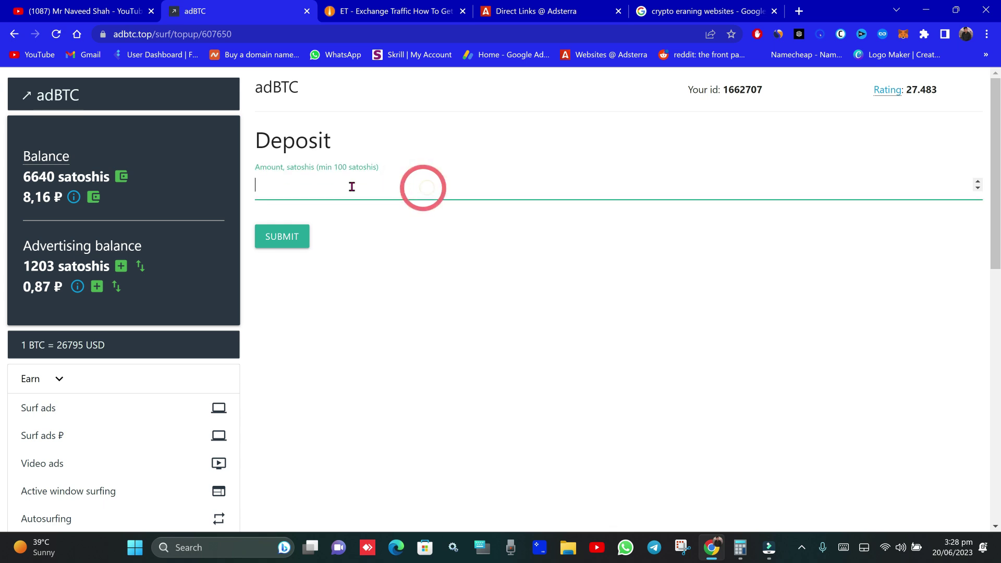
key(alt+Left)
click(874, 251)
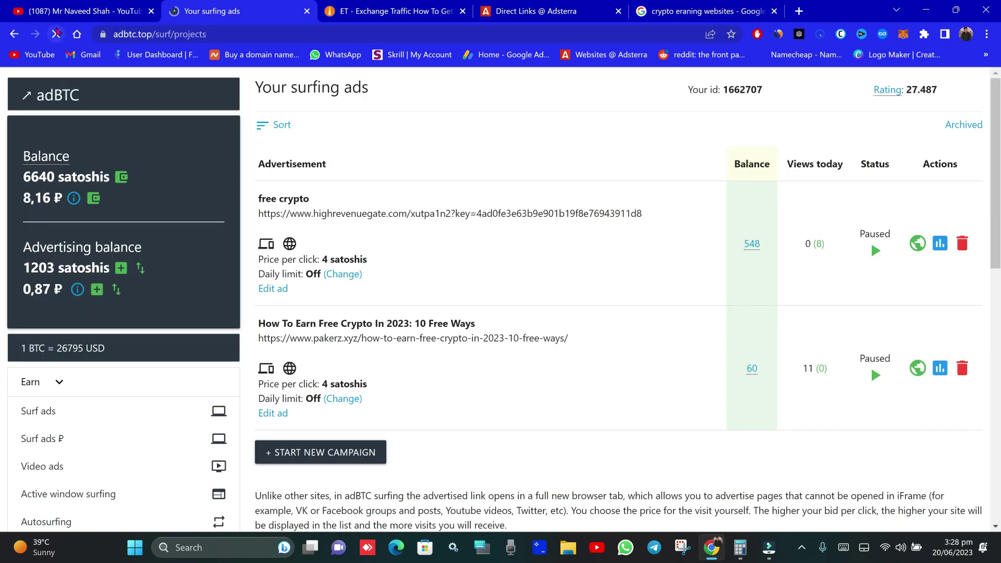
Examine the "free crypto" ad's daily view count and browse the earning and advertising sections of the account.
double_click(816, 243)
click(712, 286)
click(538, 310)
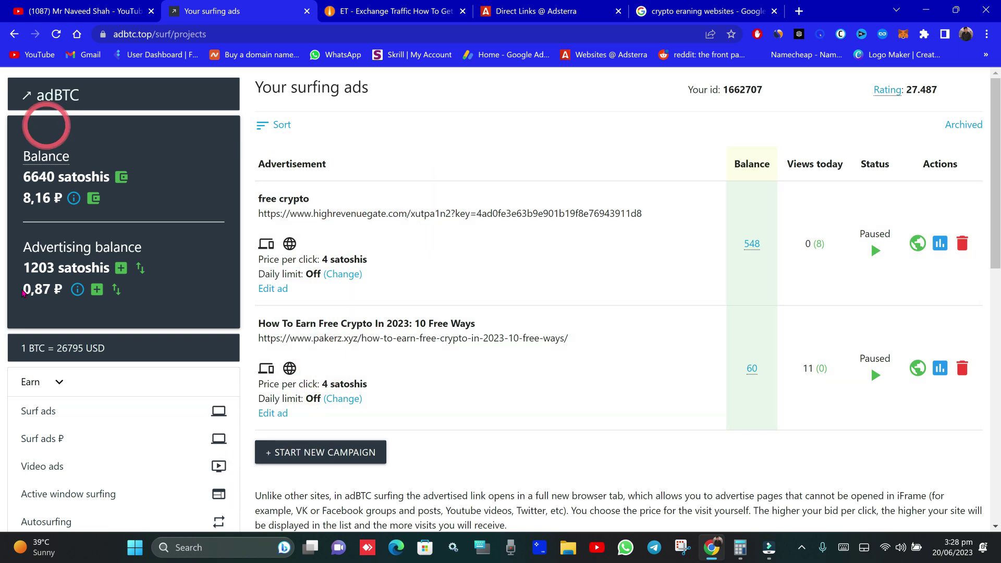
scroll(212, 174, down, 4)
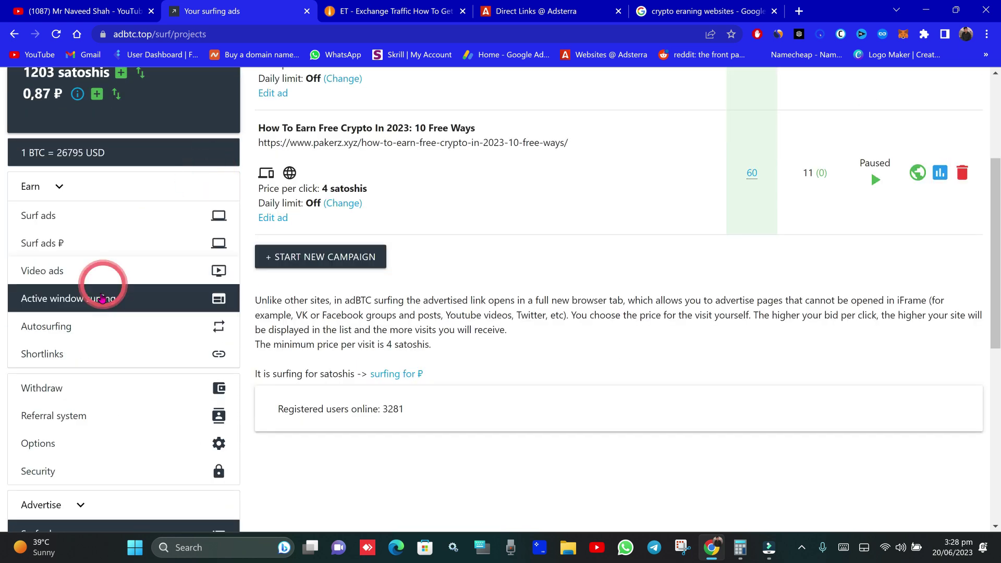
scroll(101, 289, down, 3)
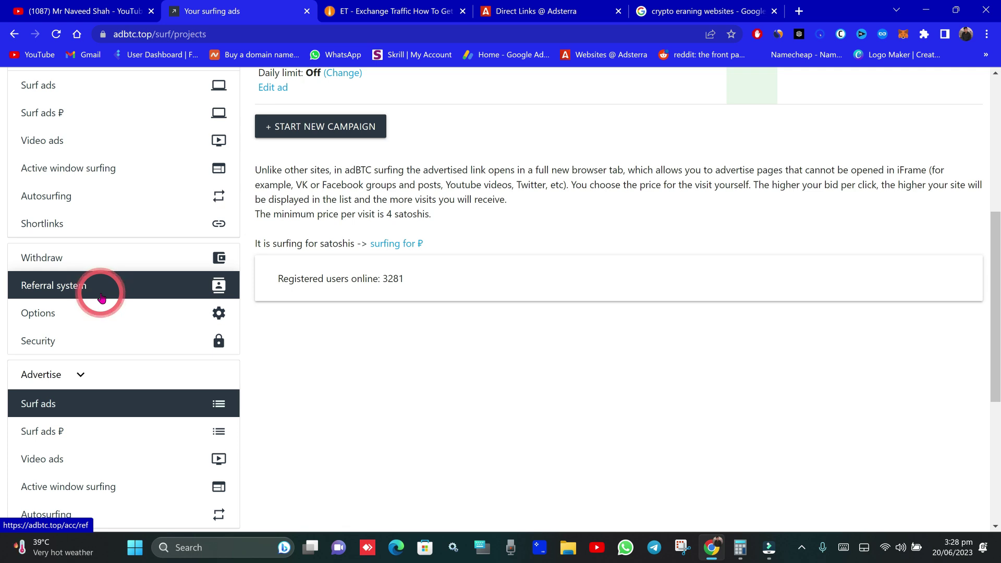
scroll(101, 292, down, 3)
scroll(100, 291, up, 7)
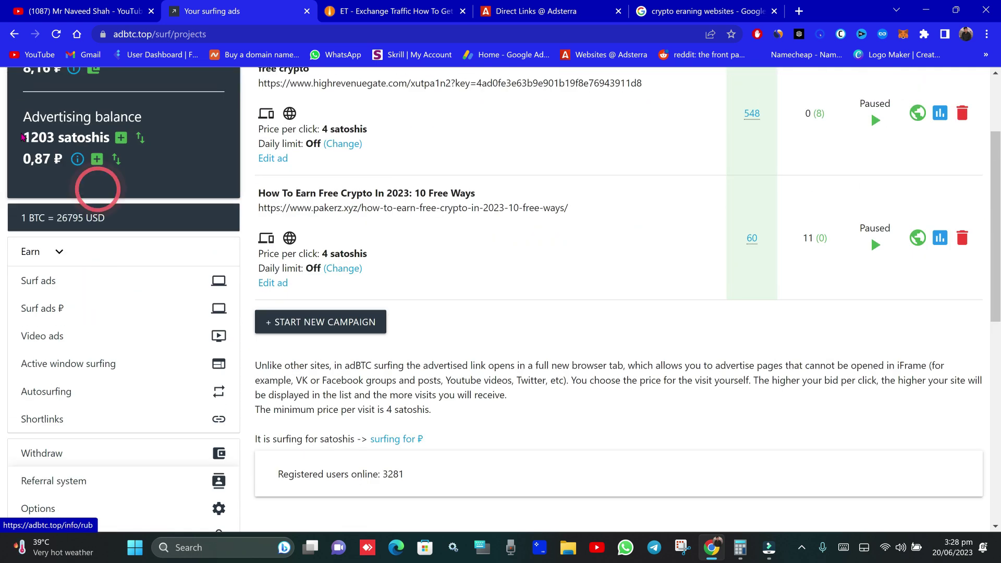
Open the advertising balance deposit page and review its bitcoin address, payment options and latest deposits.
drag(33, 116, 67, 117)
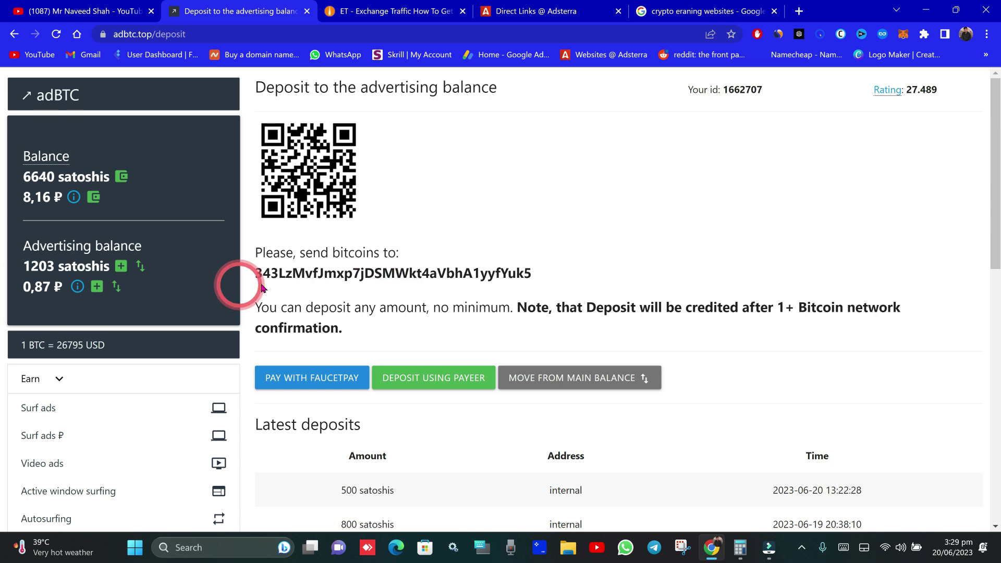
drag(260, 272, 542, 263)
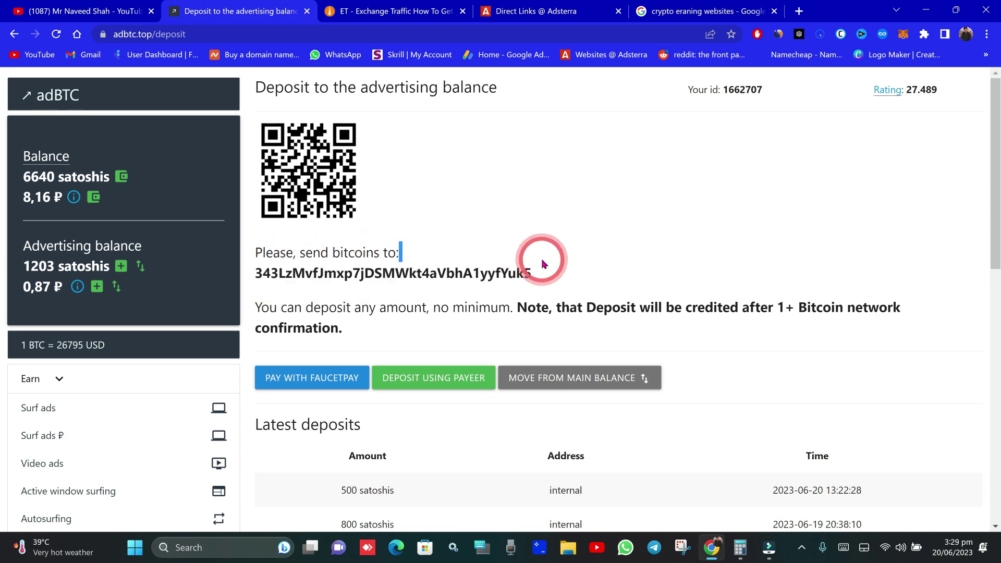
scroll(543, 264, down, 2)
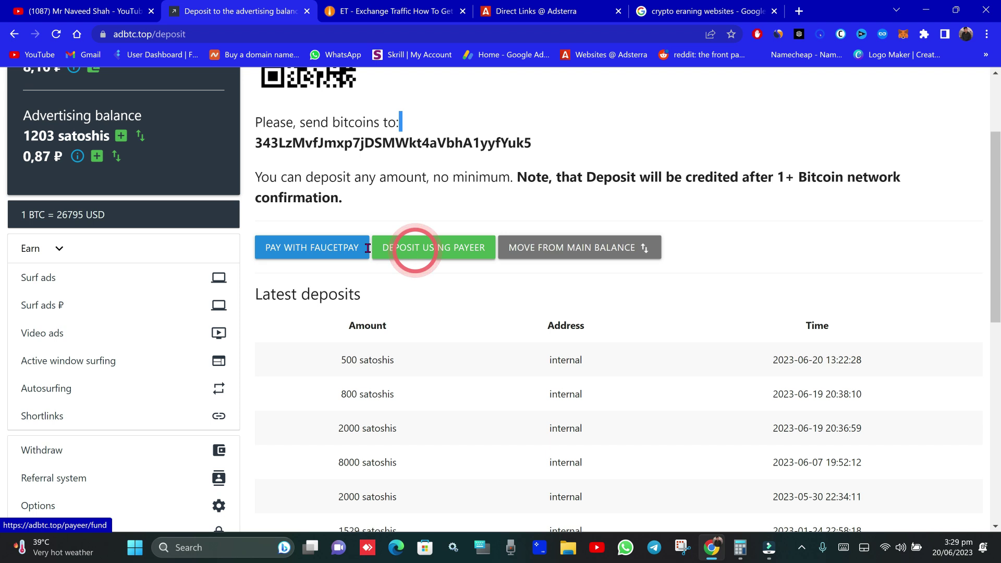
Choose FaucetPay as the deposit method, enter 1000 satoshis and continue to the payment page.
click(332, 245)
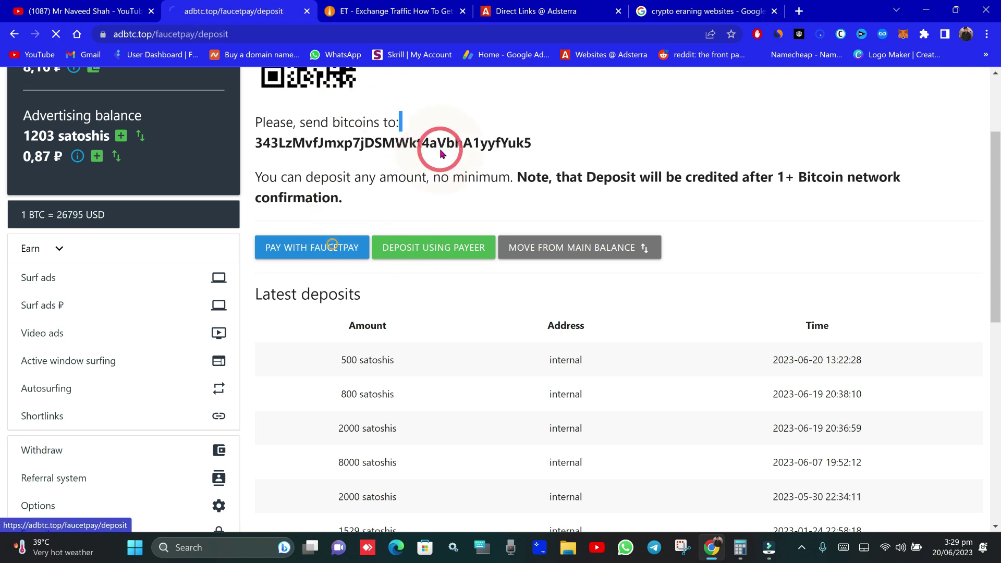
click(440, 149)
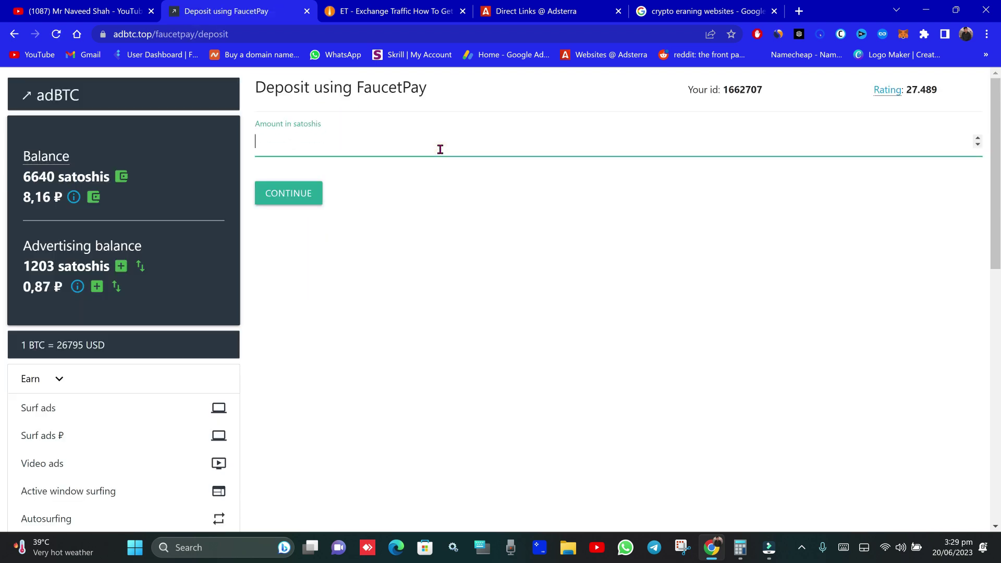
click(307, 194)
click(272, 129)
click(433, 162)
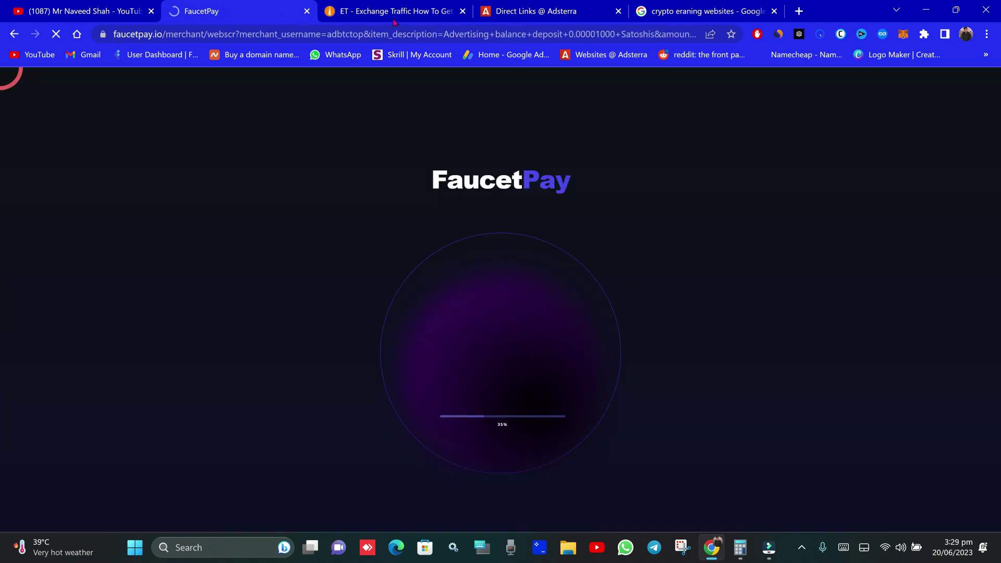
Open the FaucetPay user dashboard, dismiss the reward points notice, and review the wallet balances and recent faucet transactions.
key(ctrl+Tab)
click(133, 56)
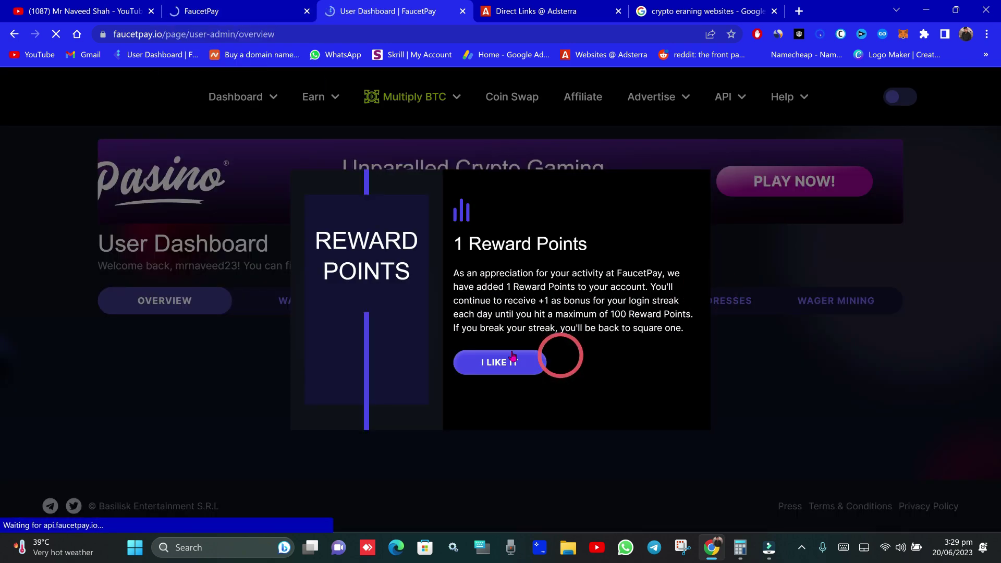
click(514, 360)
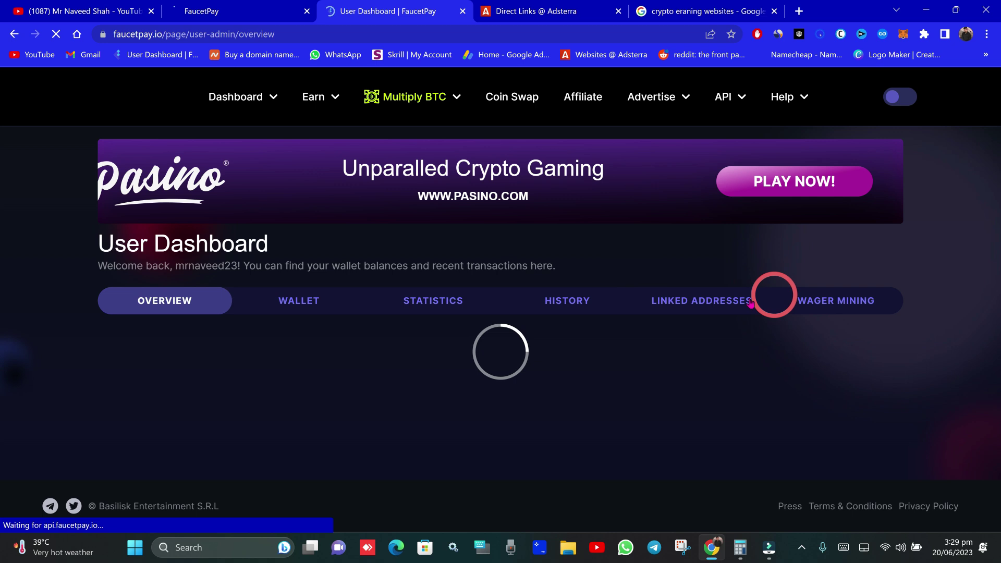
scroll(308, 367, down, 5)
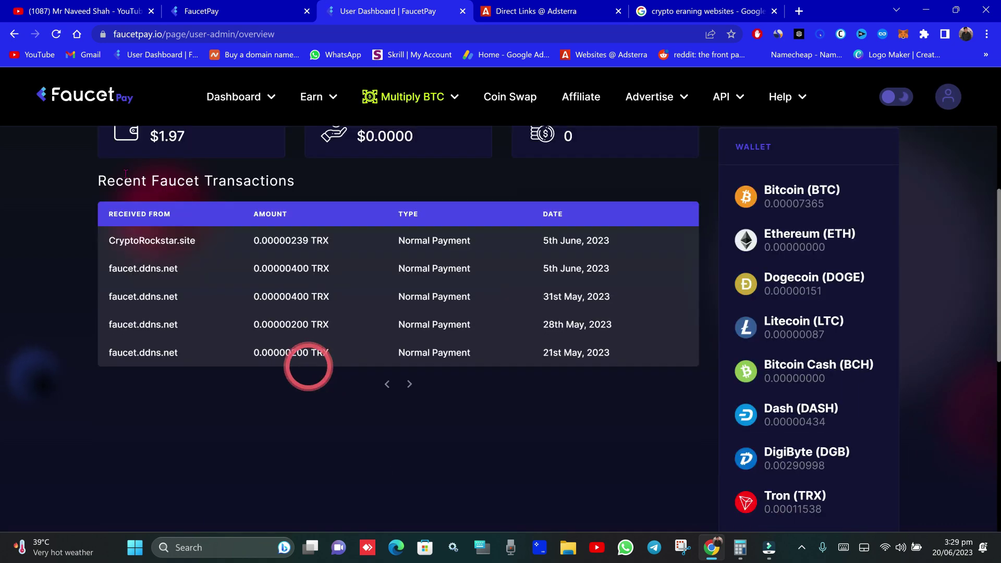
scroll(131, 141, up, 3)
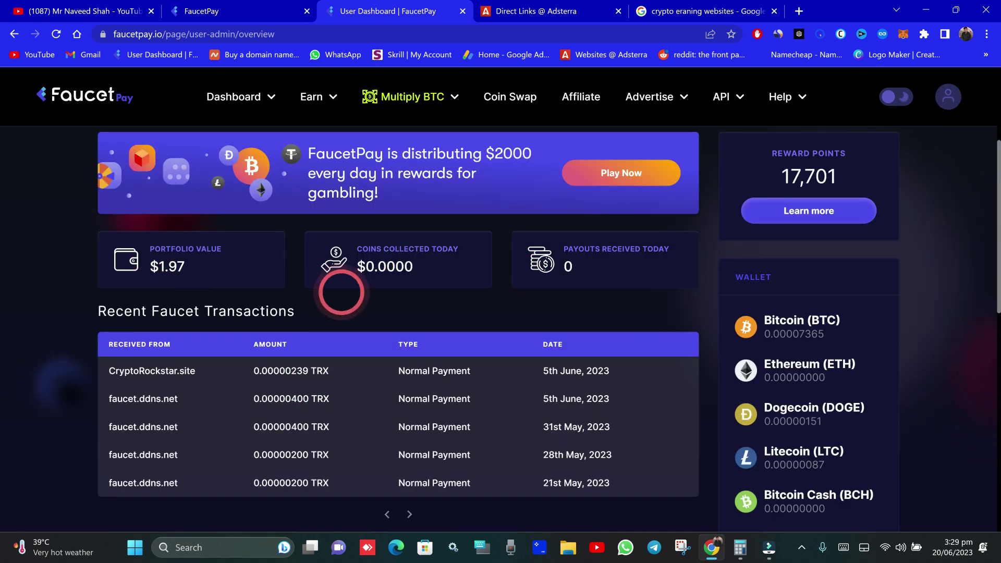
Return to the adbtctop payment page and review the Bitcoin payment option for the 0.00001000 BTC advertising deposit.
key(ctrl+Page_Up)
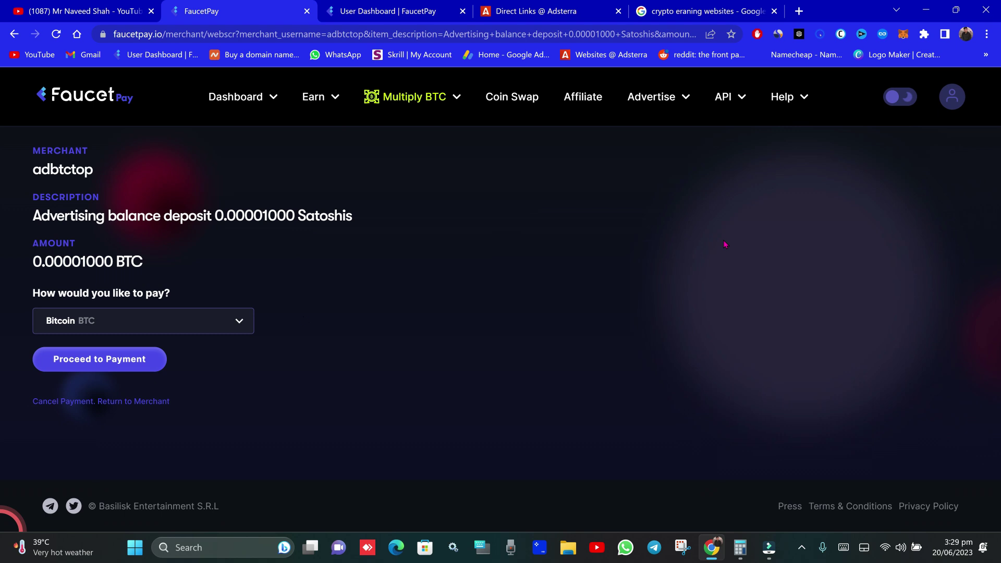
click(144, 313)
click(130, 355)
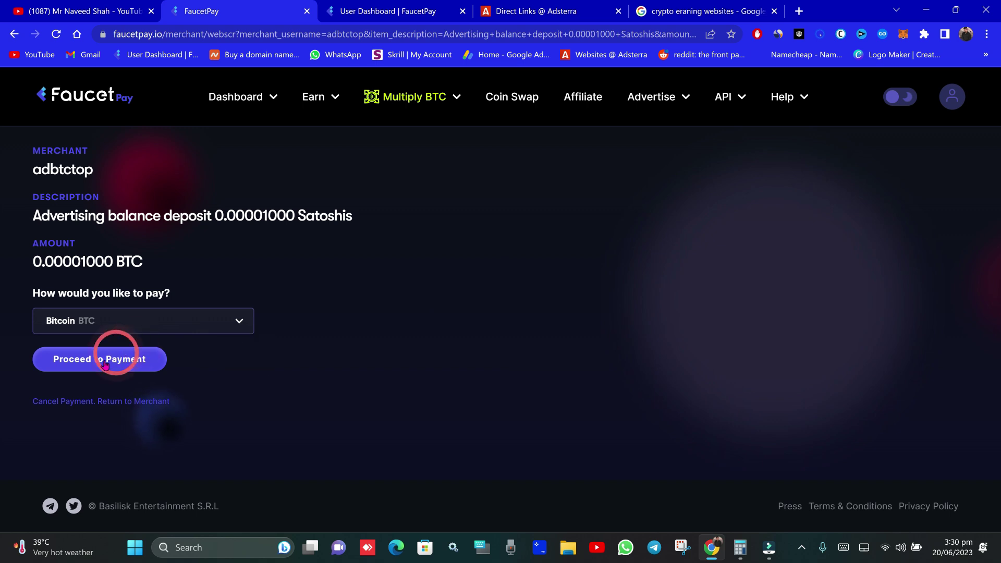
Show the YouTube channel's home page, glancing back at the FaucetPay payment page in between.
click(116, 8)
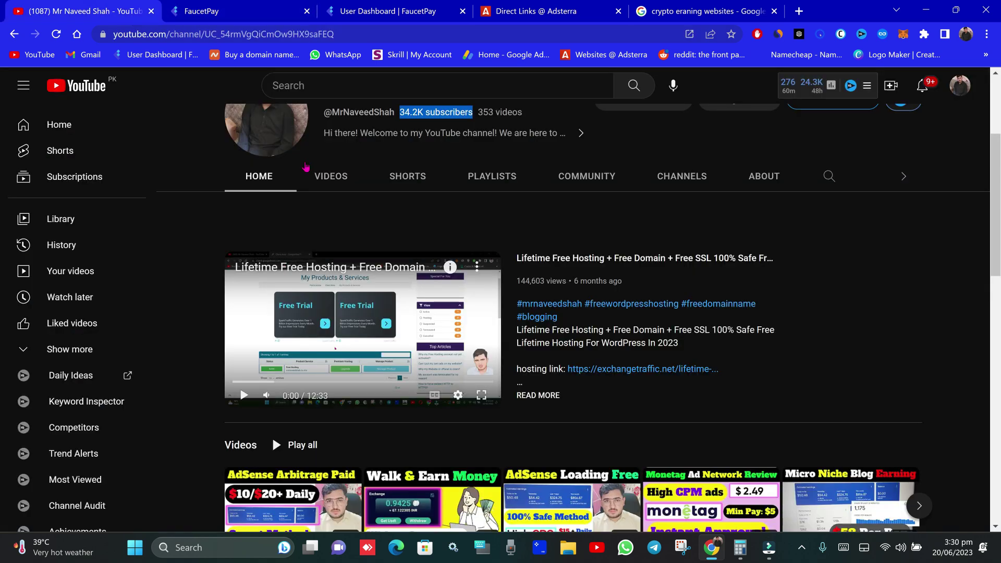
click(221, 8)
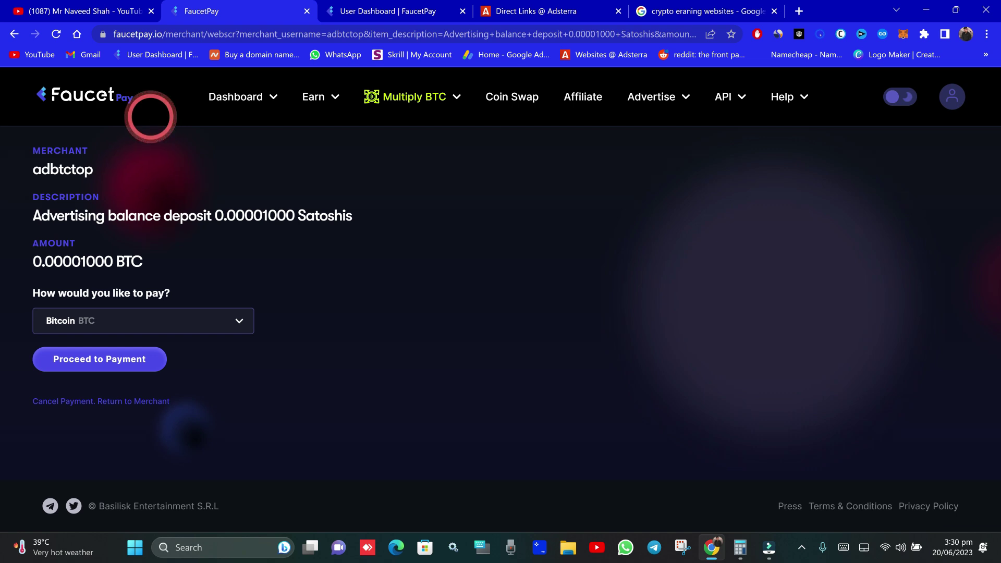
click(79, 10)
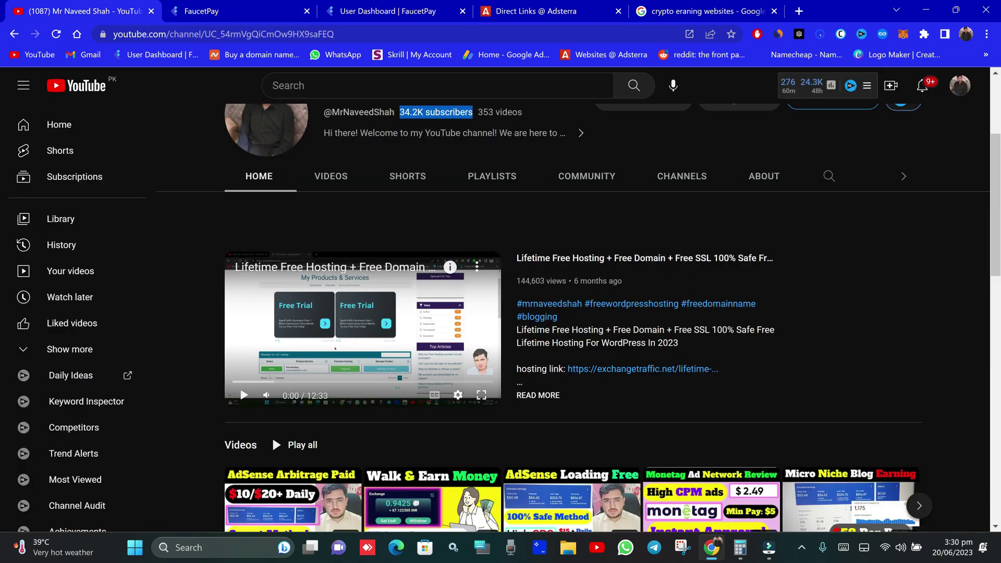